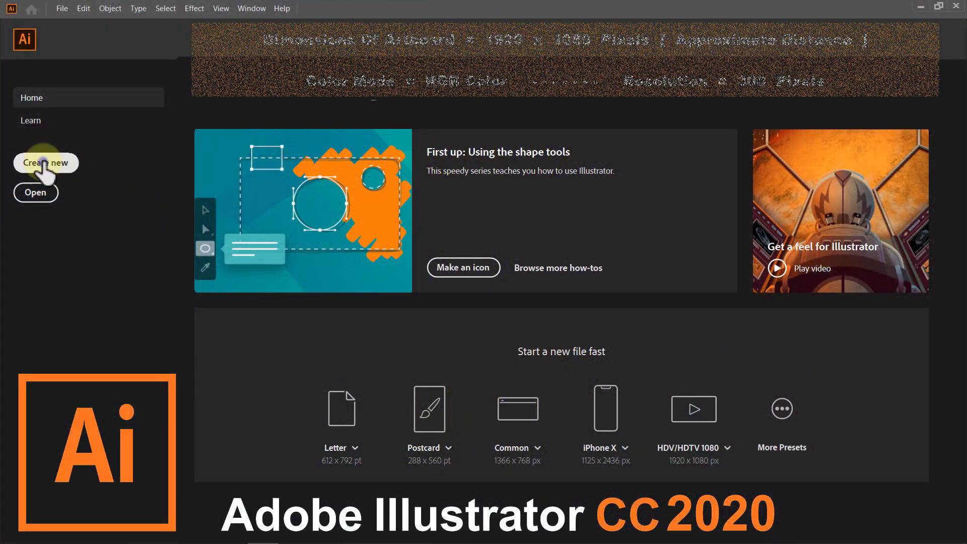
# Configure a new document at 1920 × 1080 pixels in RGB colour mode
pyautogui.click(43, 162)
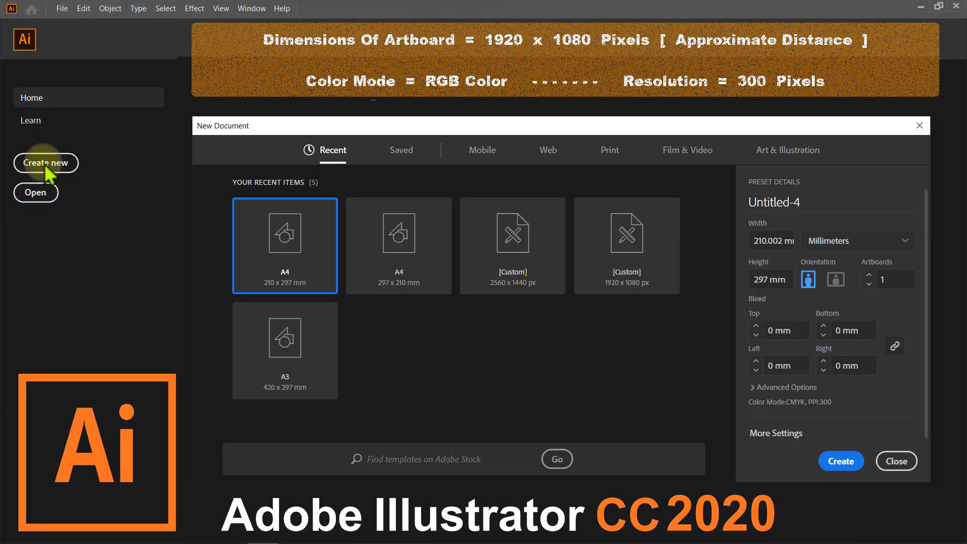
pyautogui.click(767, 435)
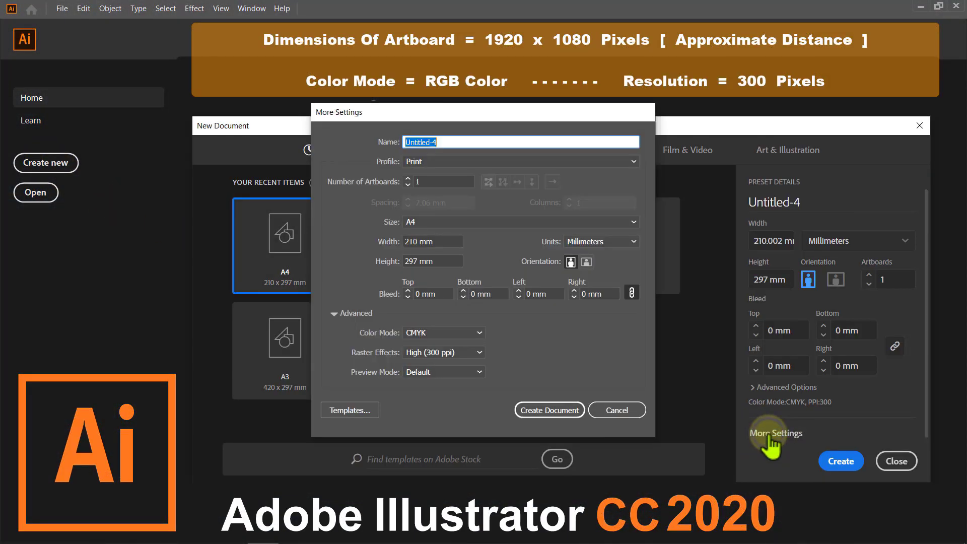
pyautogui.click(633, 241)
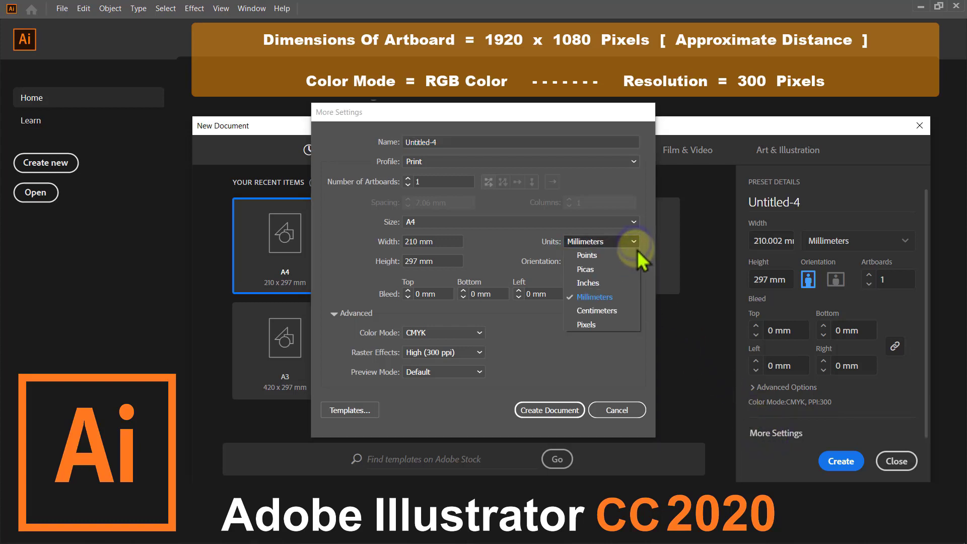
pyautogui.click(622, 325)
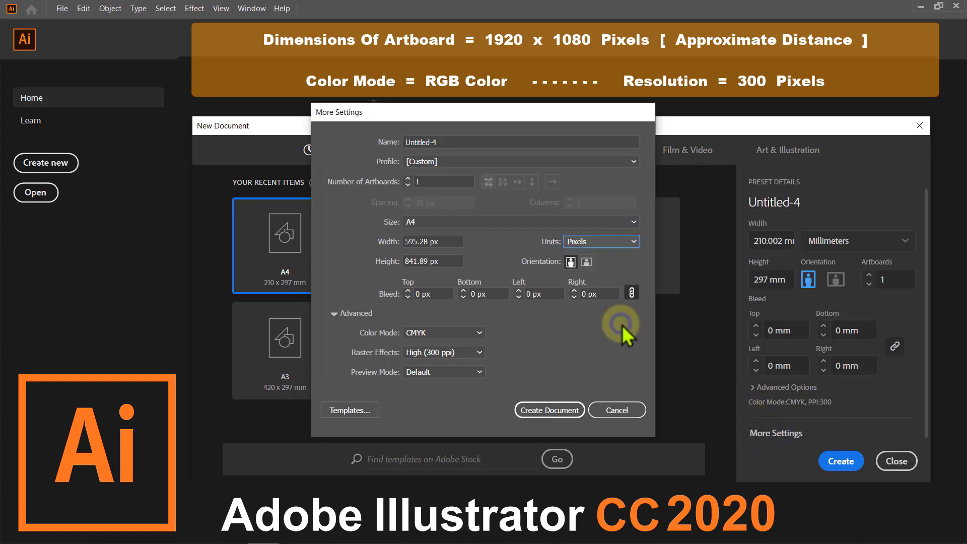
pyautogui.click(434, 242)
pyautogui.write('1920')
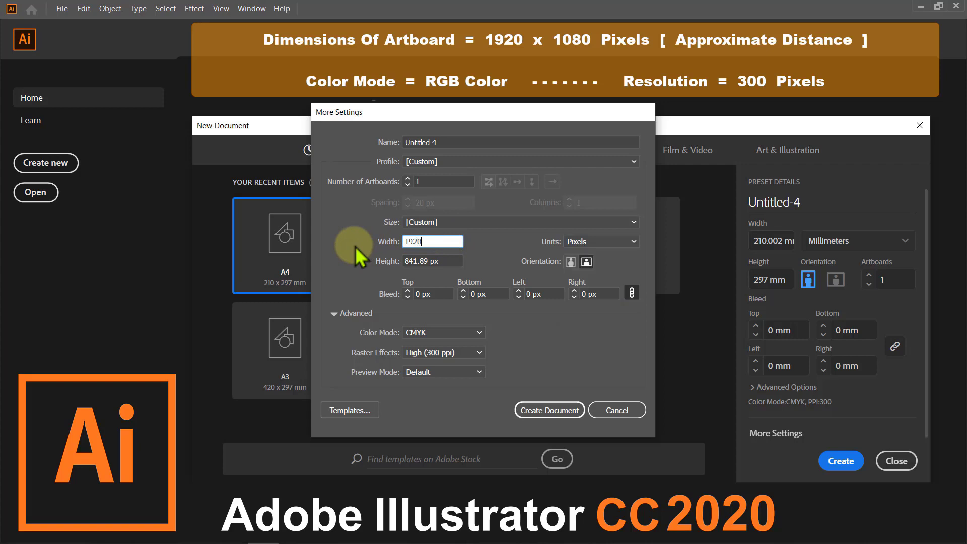
pyautogui.click(428, 261)
pyautogui.write('10')
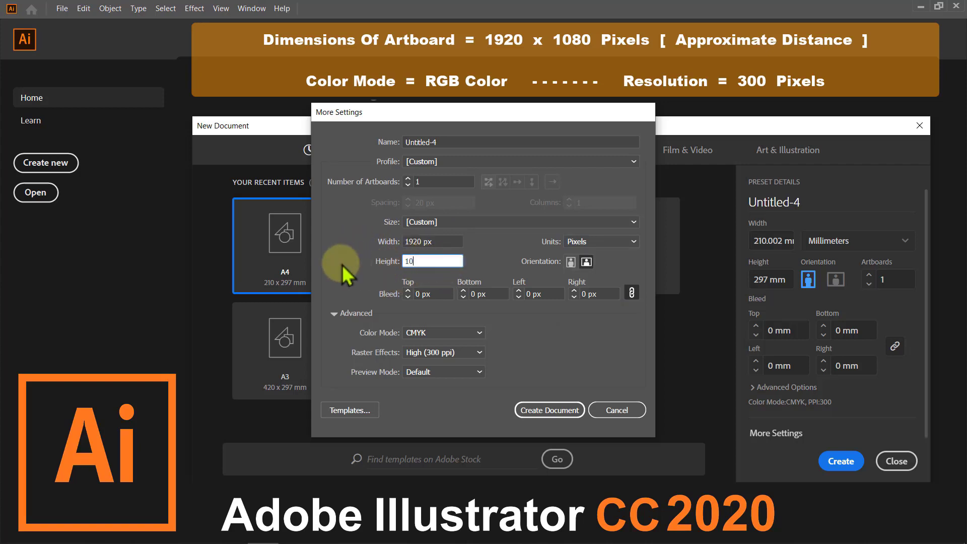
pyautogui.write('80')
pyautogui.click(478, 333)
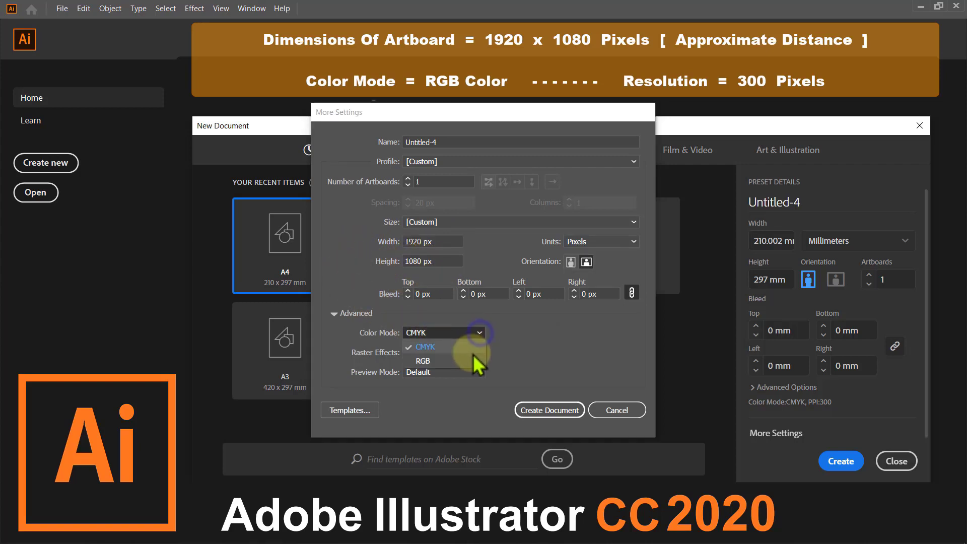
pyautogui.click(469, 361)
# Create the document and turn on Smart Guides
pyautogui.click(547, 409)
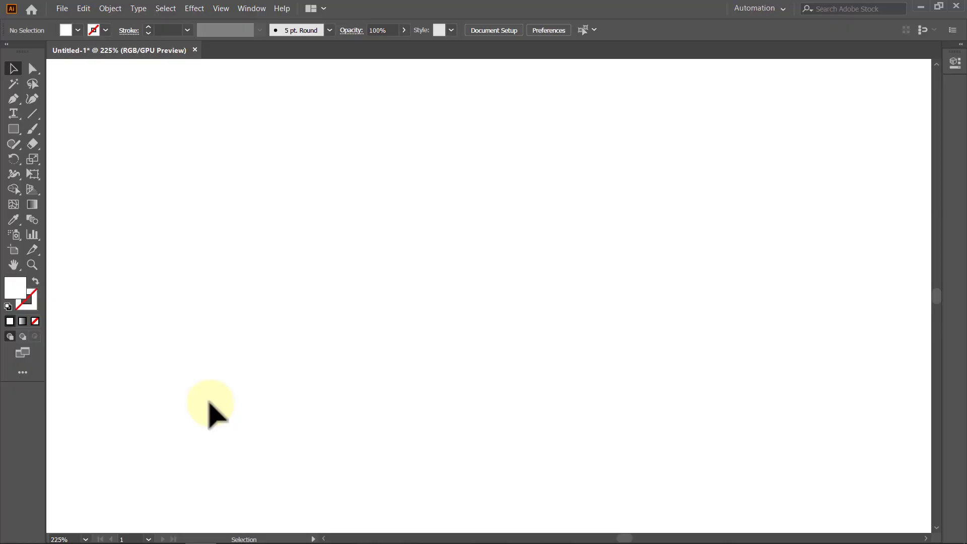
pyautogui.click(219, 9)
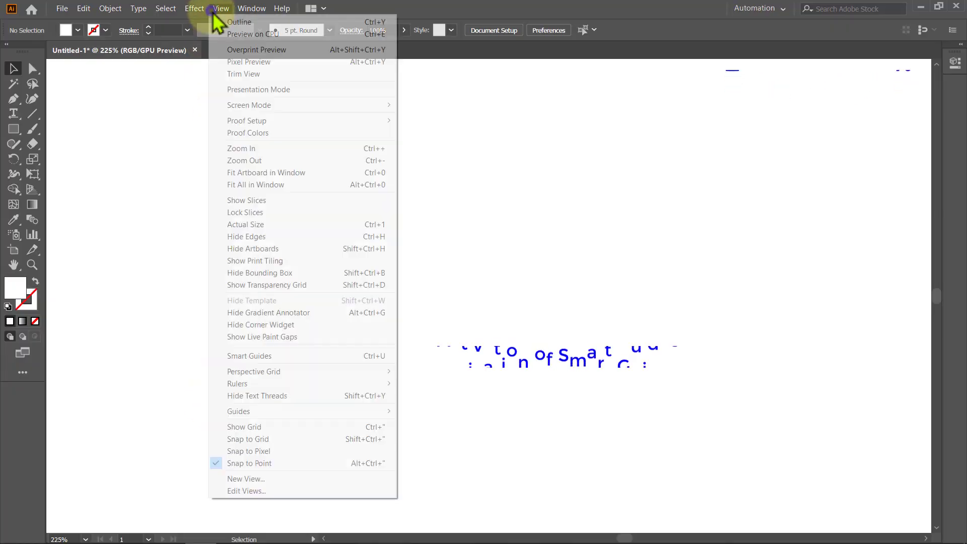
pyautogui.click(267, 356)
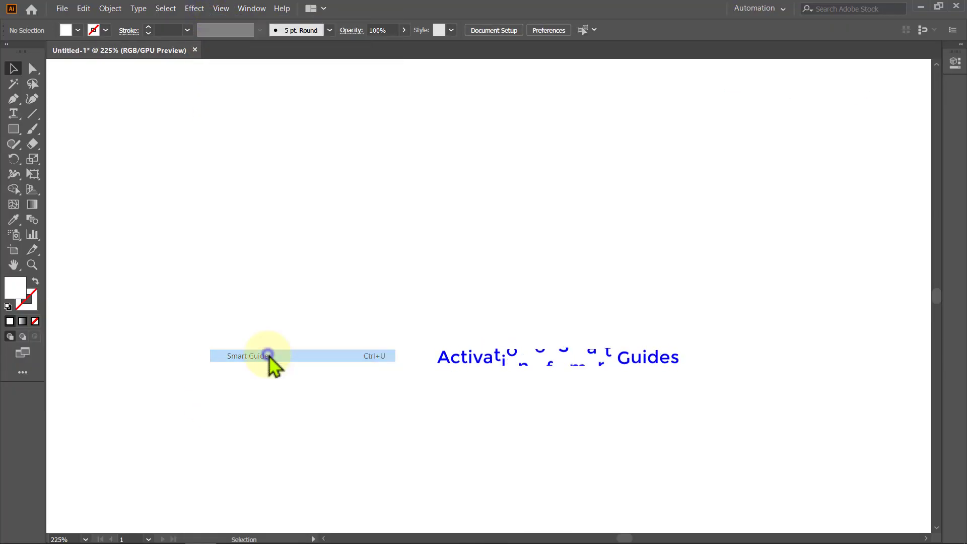
# Set no fill and a black 0.5 pt stroke for line drawing
pyautogui.click(35, 321)
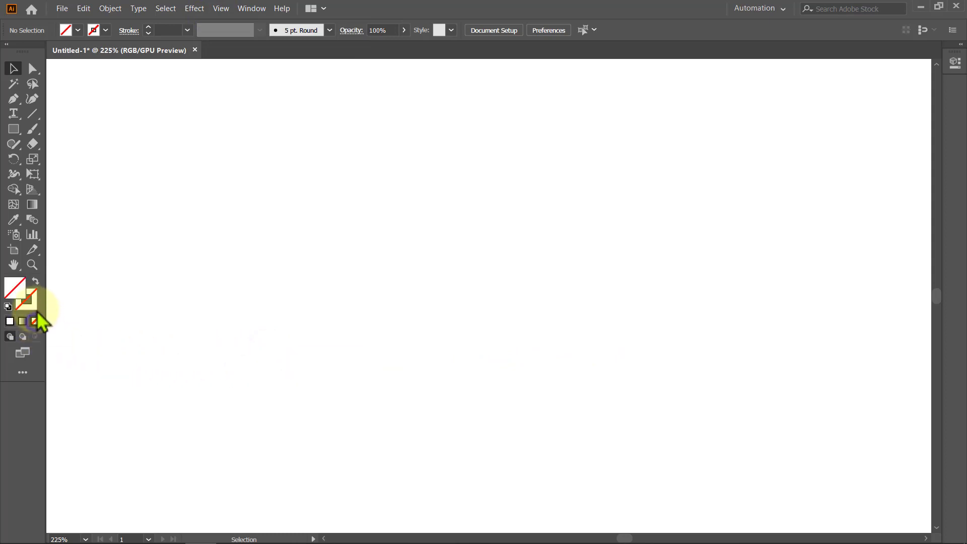
pyautogui.click(63, 162)
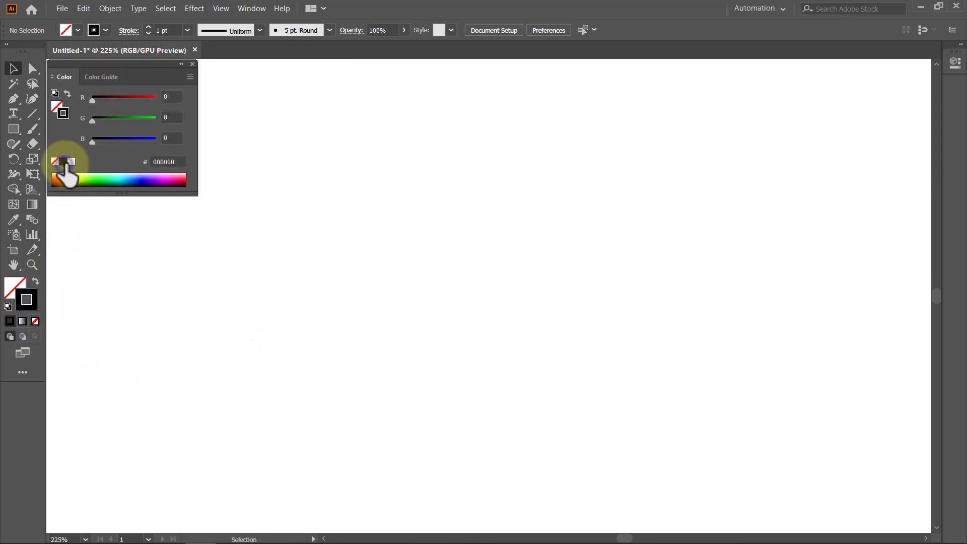
pyautogui.click(191, 62)
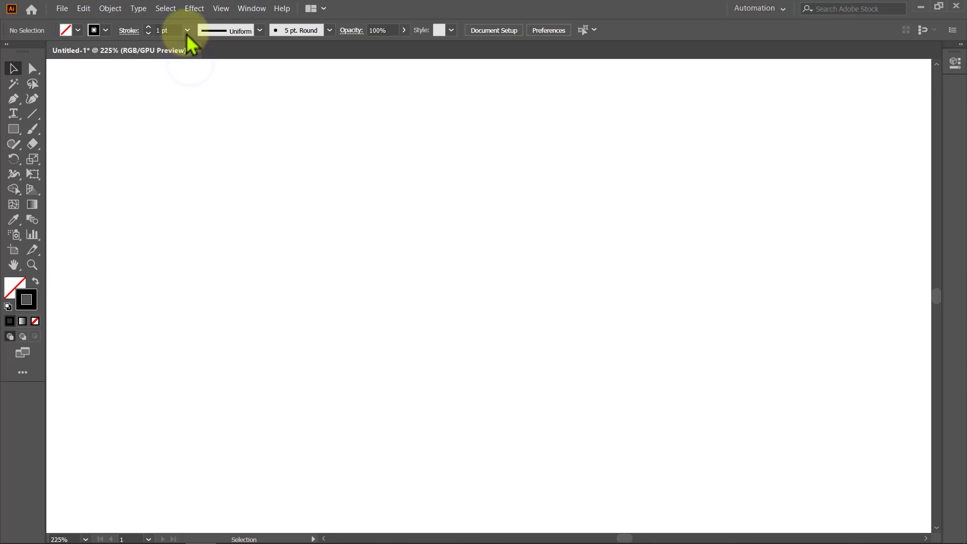
pyautogui.click(188, 30)
pyautogui.click(205, 57)
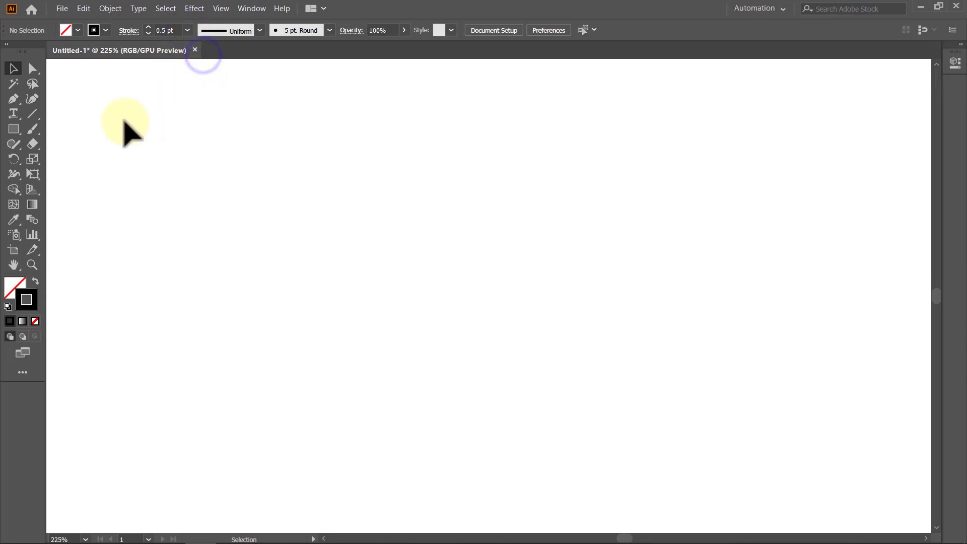
pyautogui.click(33, 113)
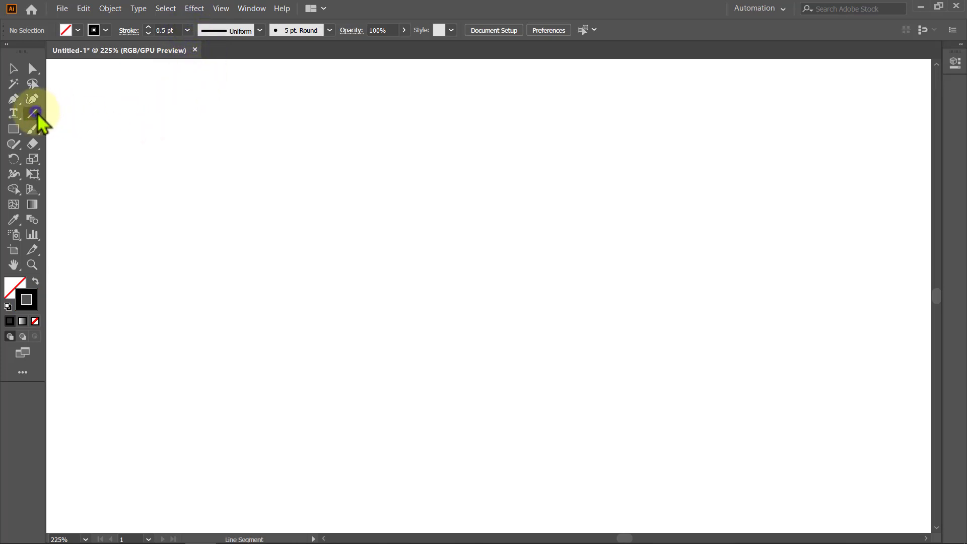
# Draw a vertical line with length 190 px at angle 270°
pyautogui.click(99, 82)
pyautogui.write('1')
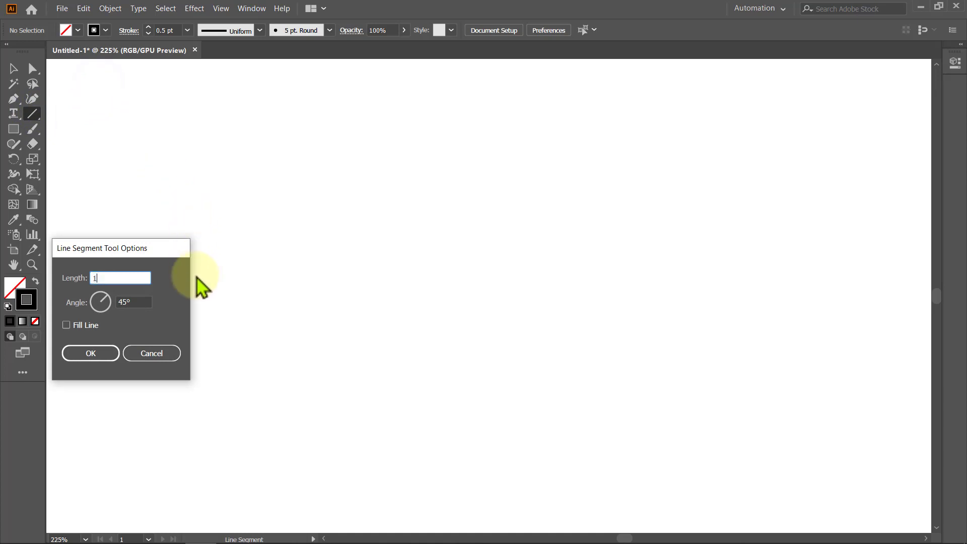
pyautogui.write('90')
pyautogui.click(138, 304)
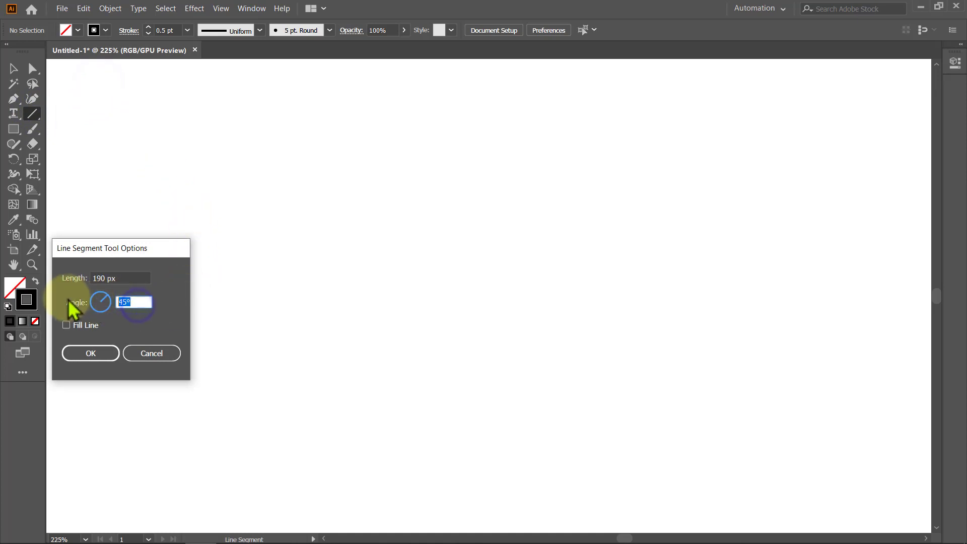
pyautogui.write('270')
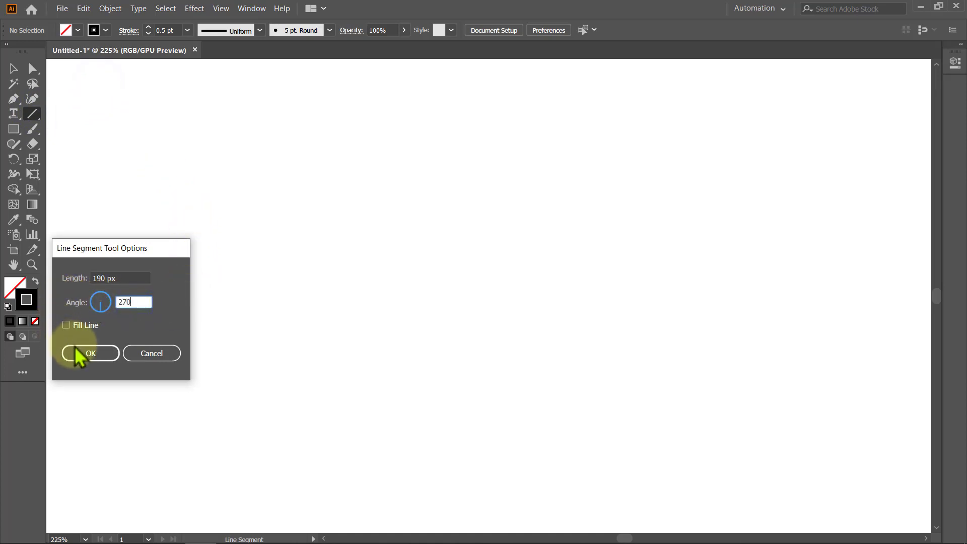
pyautogui.click(77, 350)
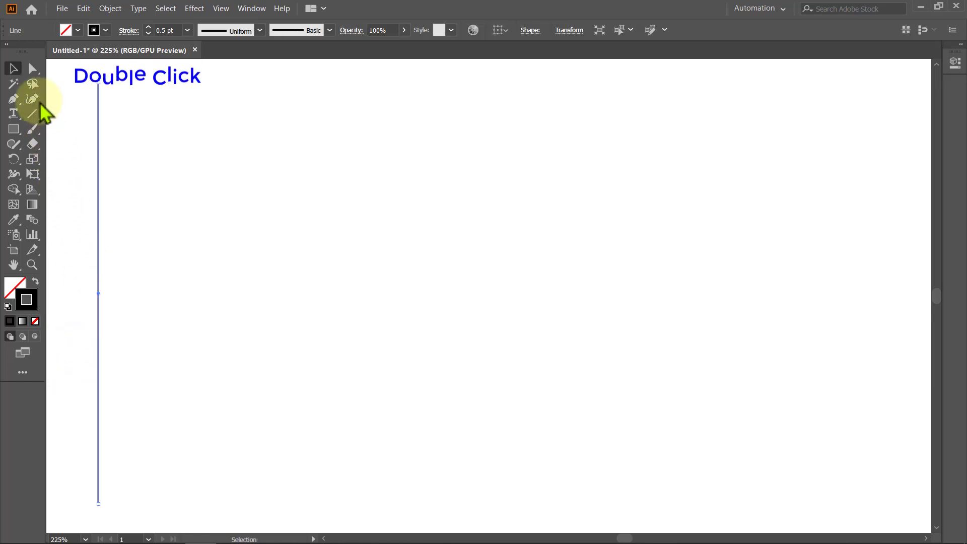
pyautogui.click(14, 68)
# Copy the line 40 px right, then copy the new line 10 px further right
pyautogui.doubleClick(32, 71)
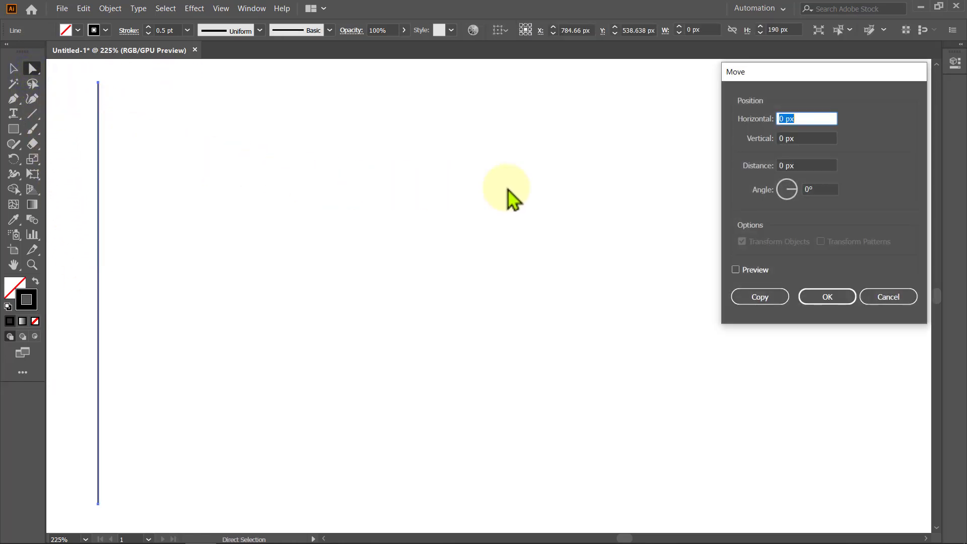
pyautogui.write('40')
pyautogui.click(736, 270)
pyautogui.click(760, 297)
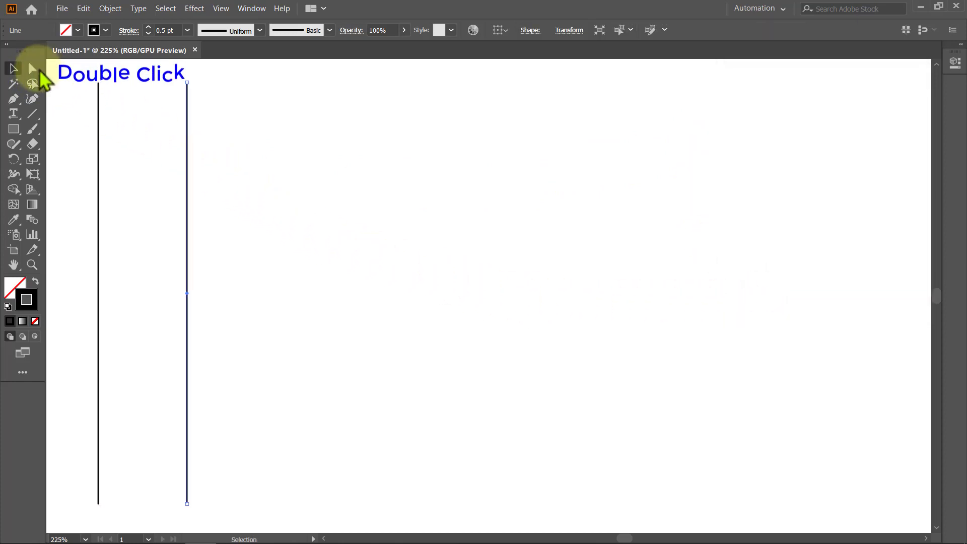
pyautogui.doubleClick(32, 68)
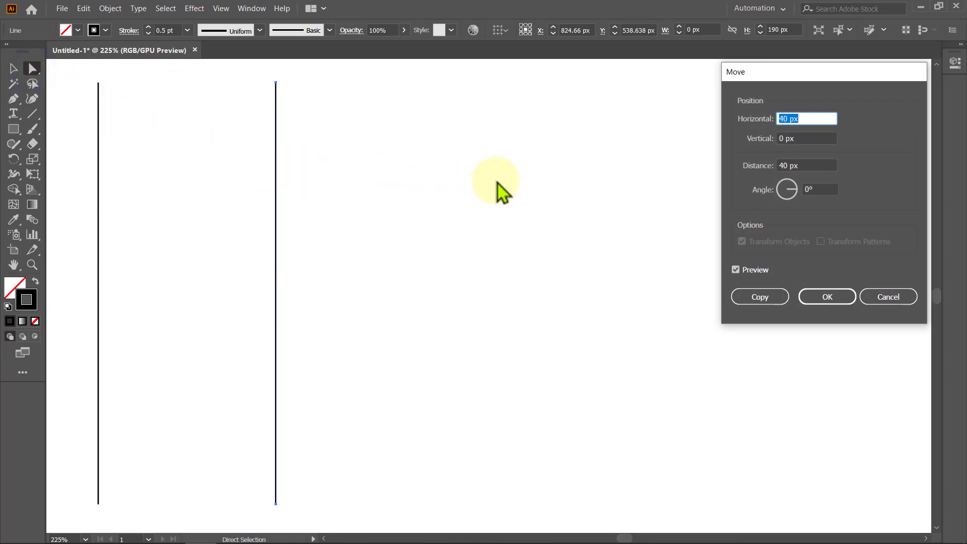
pyautogui.write('10')
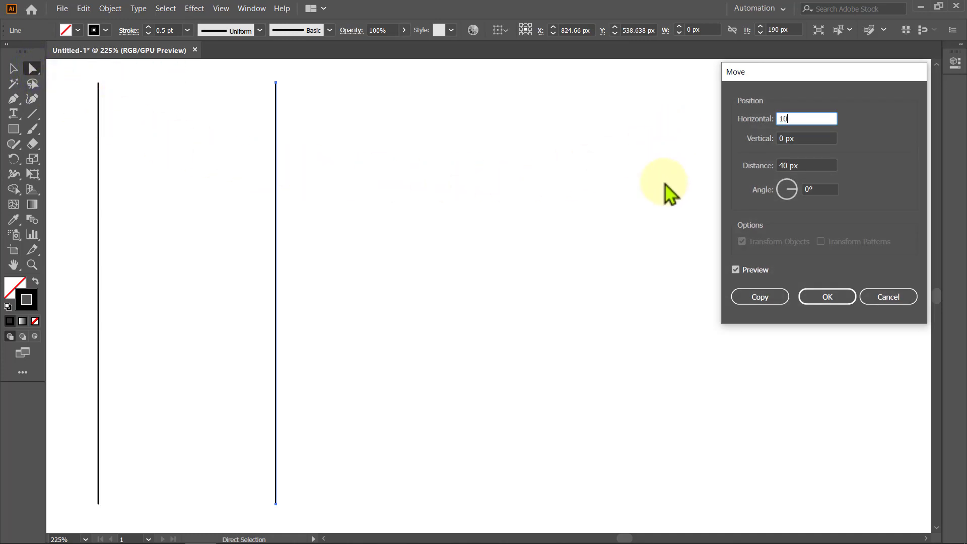
pyautogui.click(756, 297)
pyautogui.press('v')
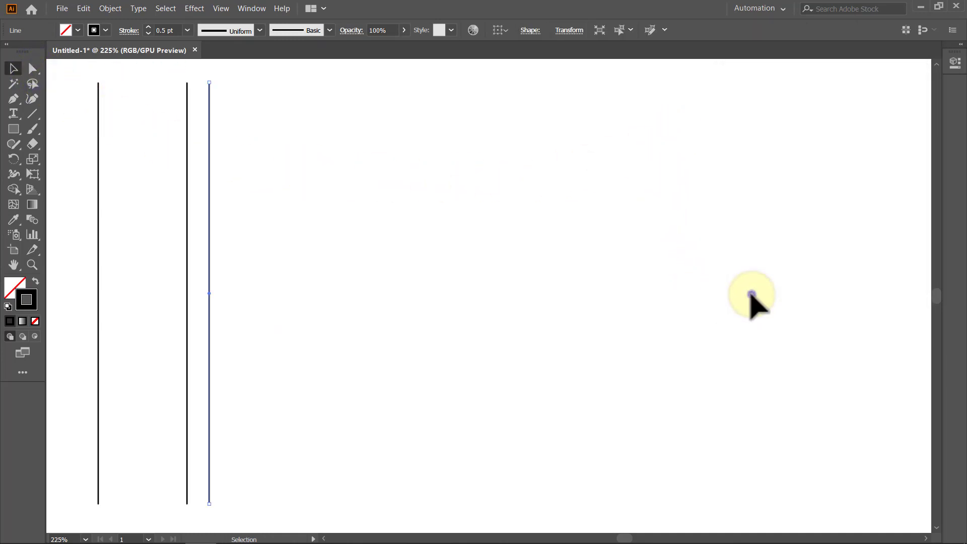
pyautogui.click(753, 298)
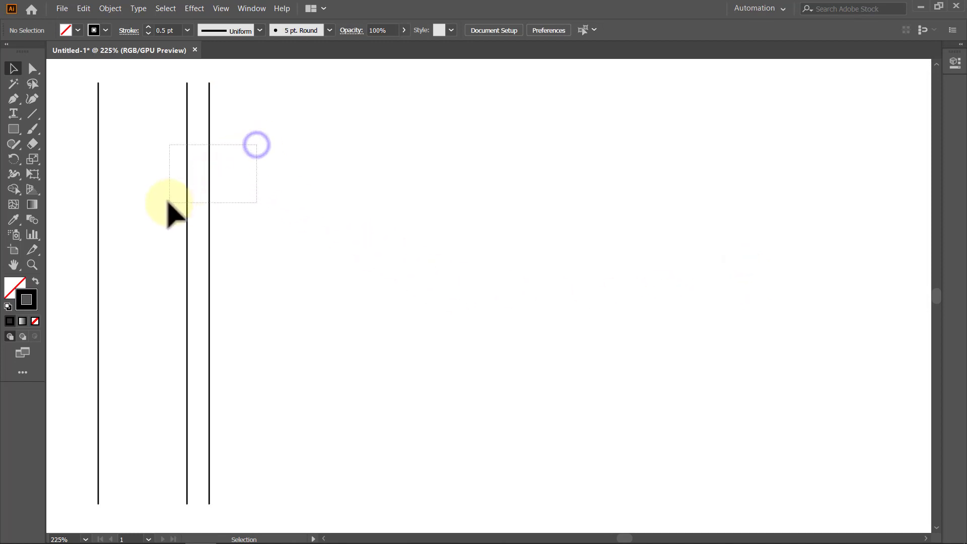
# Copy the line pair 50 px right and repeat it to add more pairs
pyautogui.moveTo(206, 175); pyautogui.dragTo(167, 210)
pyautogui.doubleClick(34, 72)
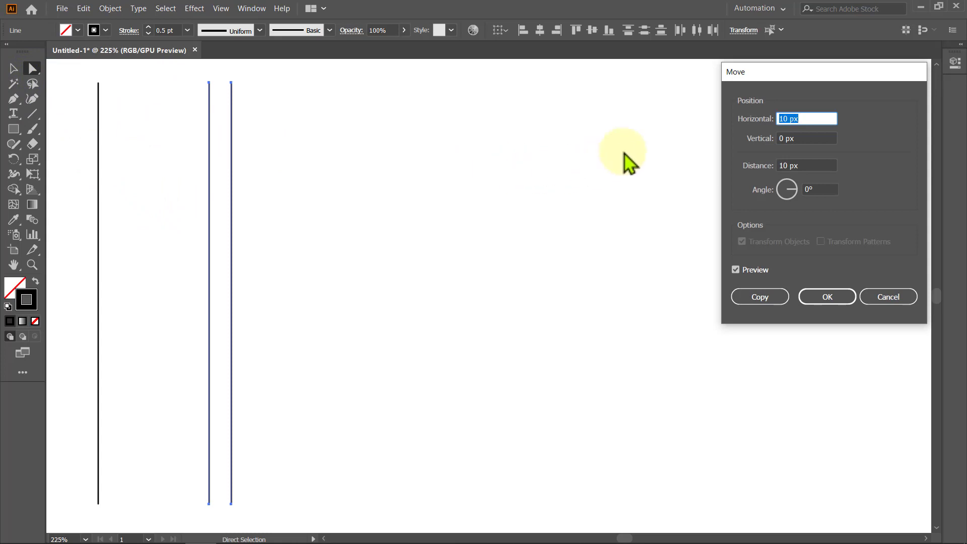
pyautogui.write('50')
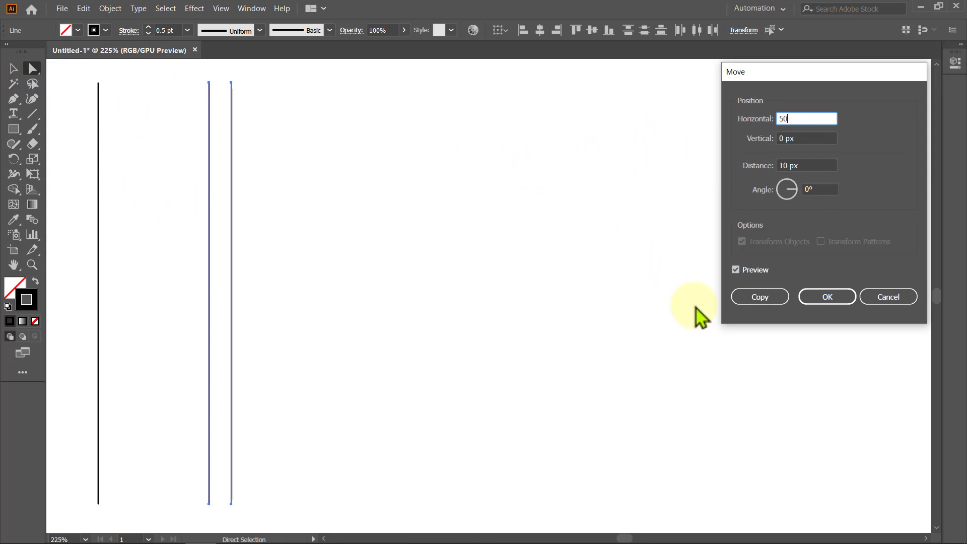
pyautogui.click(758, 298)
pyautogui.hotkey('ctrl', 'd')
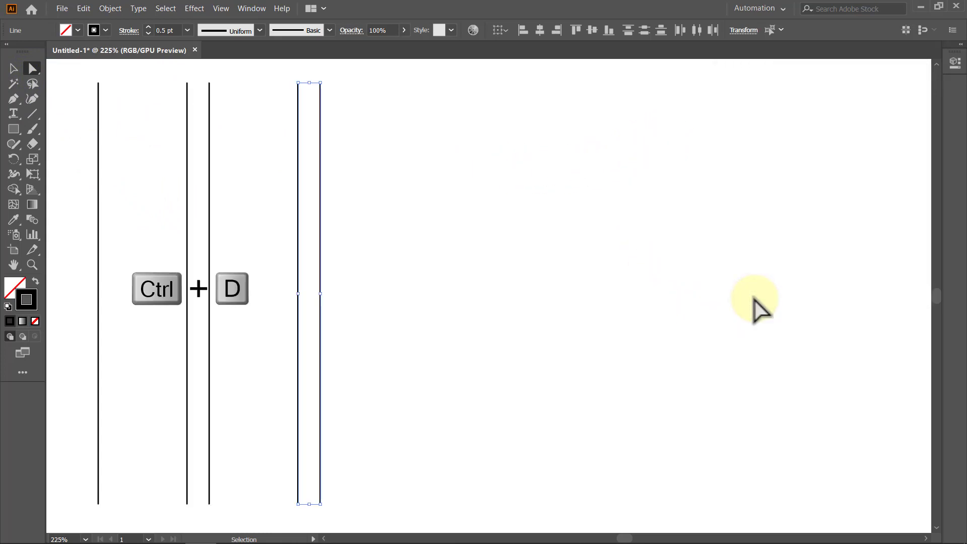
pyautogui.hotkey('ctrl', 'd')
pyautogui.hotkey('ctrl', 'd')
pyautogui.hotkey('ctrl', 'd')
pyautogui.press('v')
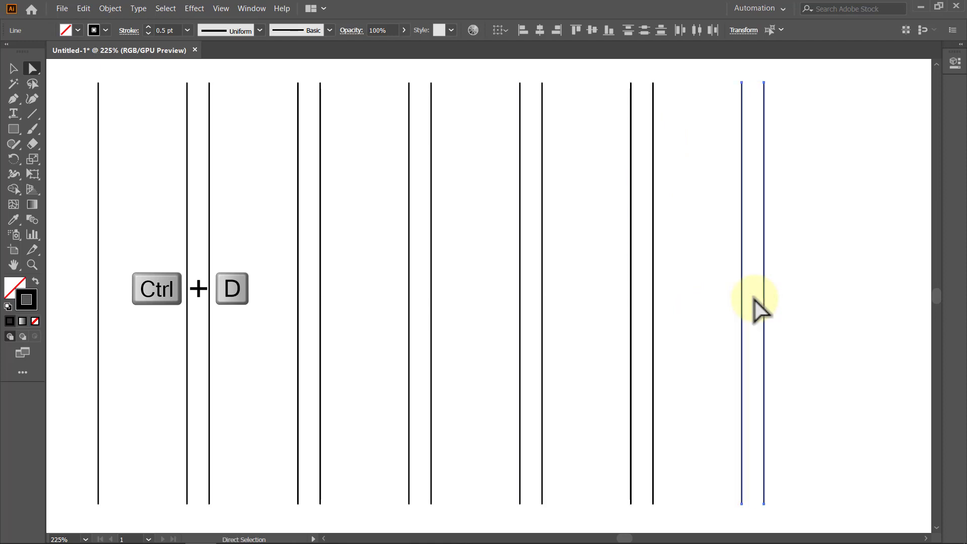
pyautogui.click(803, 299)
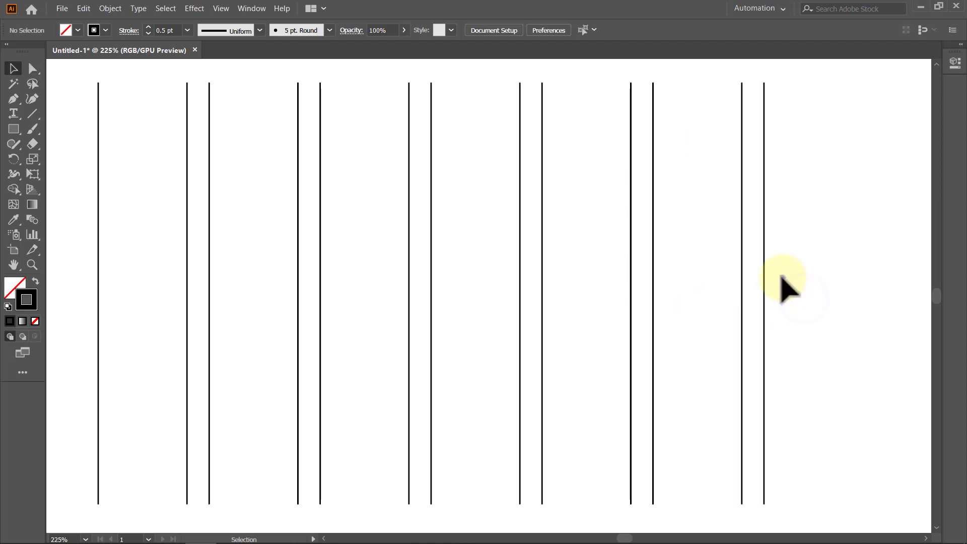
# Copy the rightmost line 40 px right to close the row
pyautogui.moveTo(783, 277); pyautogui.dragTo(759, 296)
pyautogui.doubleClick(33, 68)
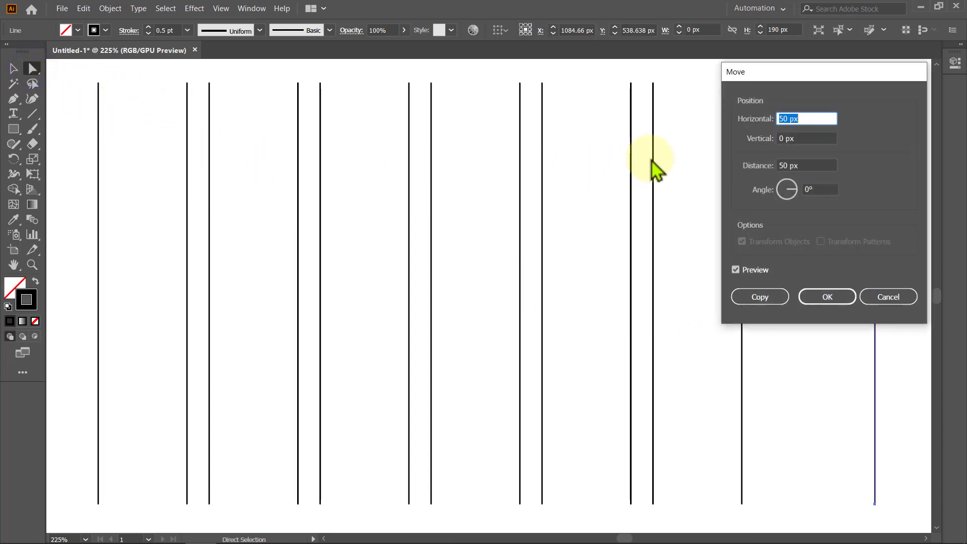
pyautogui.write('40')
pyautogui.click(755, 297)
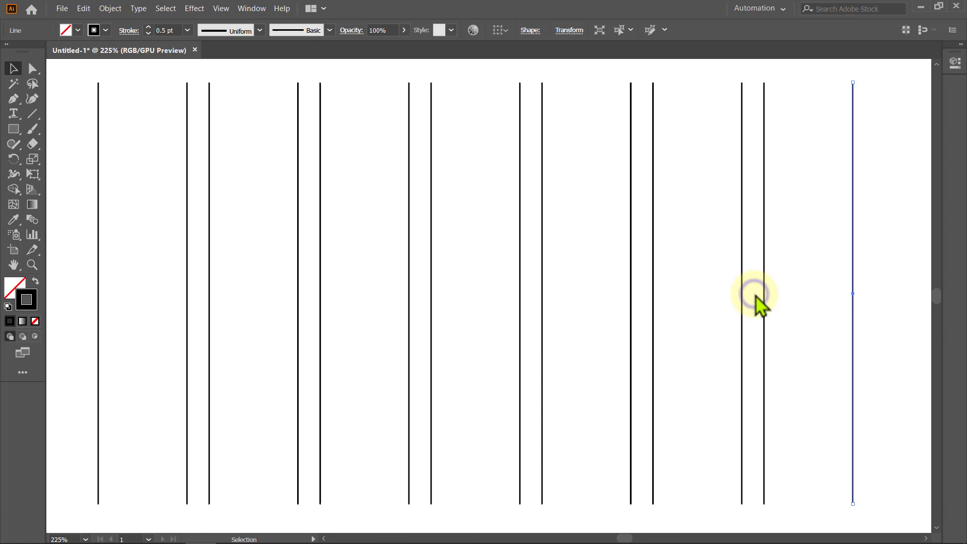
pyautogui.click(700, 298)
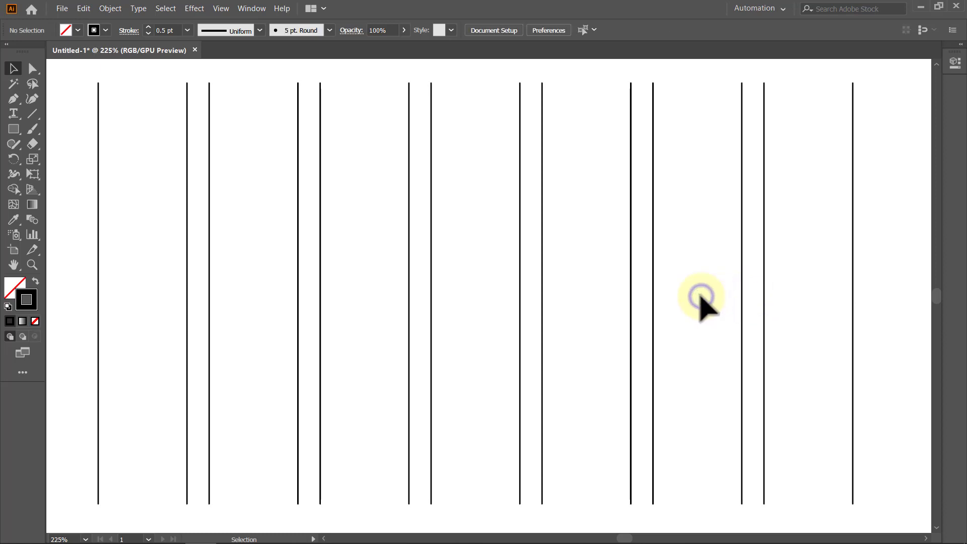
# Draw a 340 px line at 0° from the first vertical line's top anchor
pyautogui.click(32, 114)
pyautogui.click(98, 83)
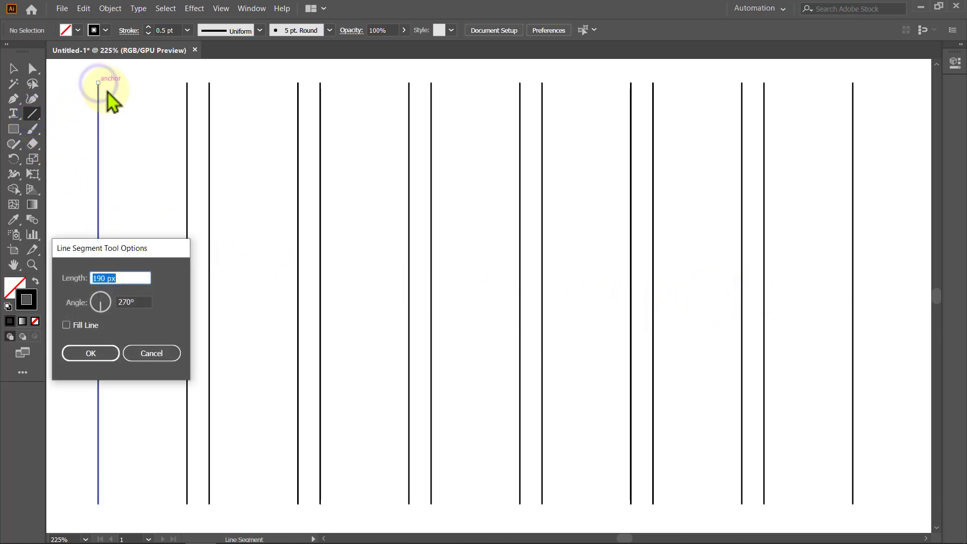
pyautogui.write('340')
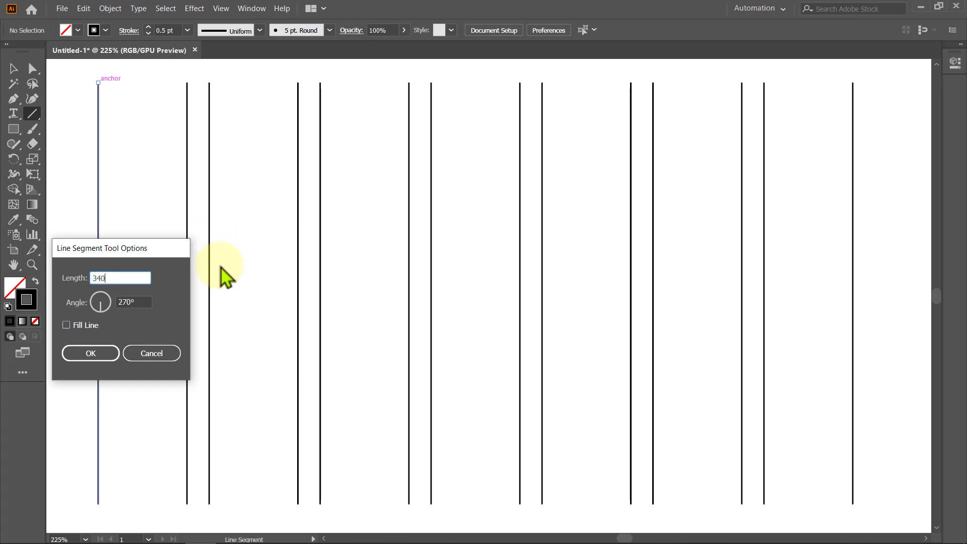
pyautogui.doubleClick(134, 303)
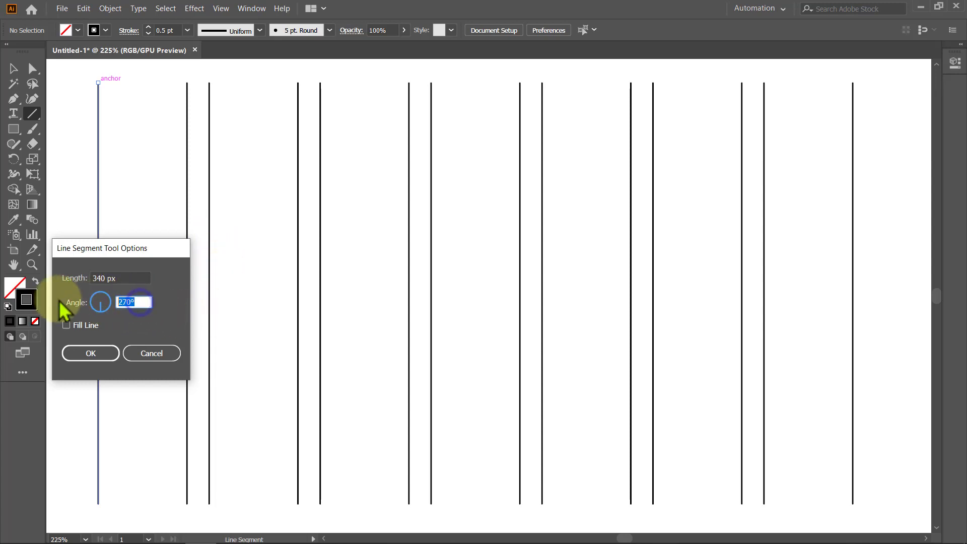
pyautogui.write('0')
pyautogui.click(78, 353)
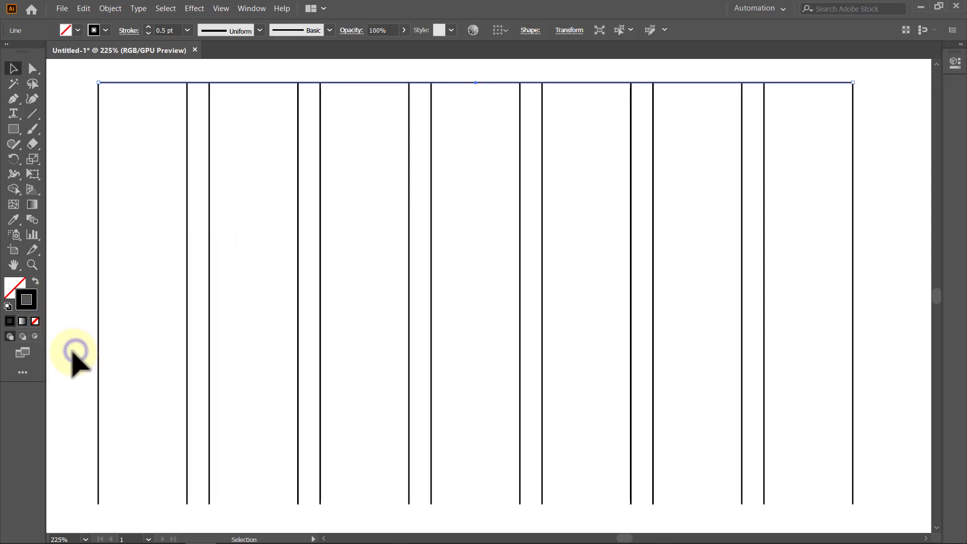
pyautogui.press('v')
pyautogui.doubleClick(32, 69)
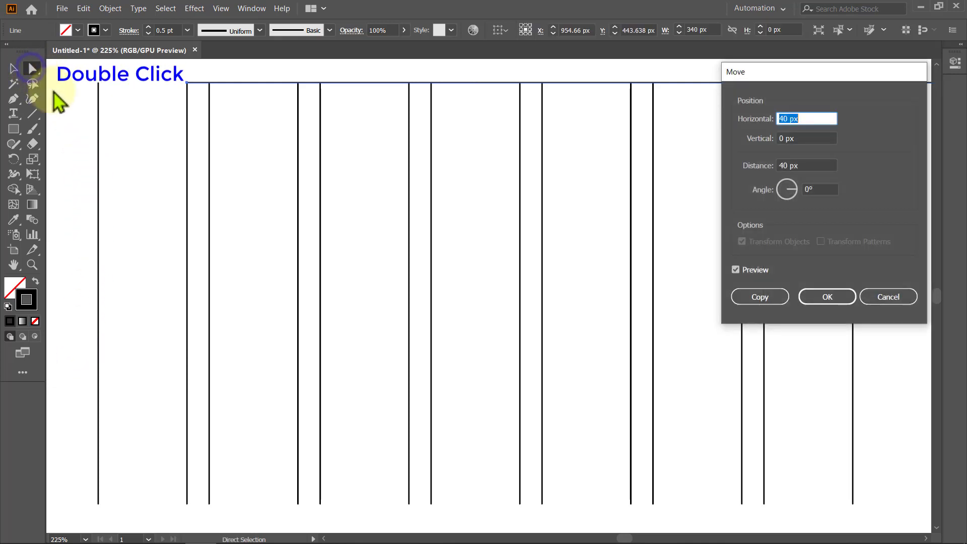
# Copy the top line 40 px down, then copy that line 10 px further down
pyautogui.write('0')
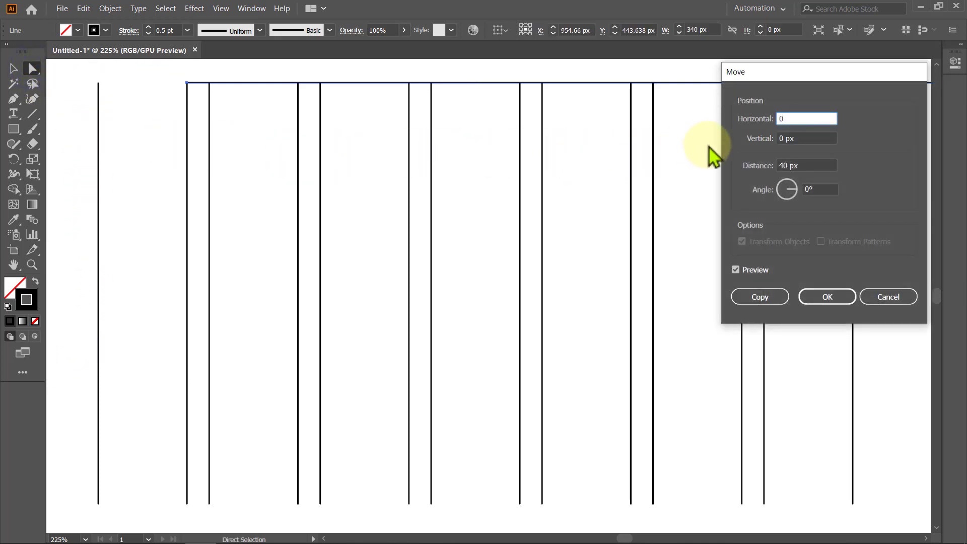
pyautogui.click(811, 139)
pyautogui.write('40')
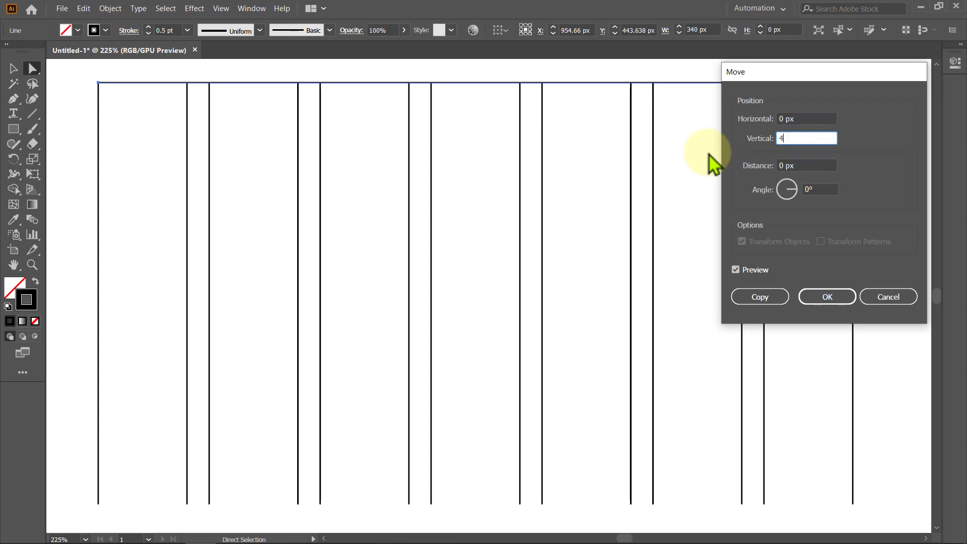
pyautogui.click(750, 298)
pyautogui.press('v')
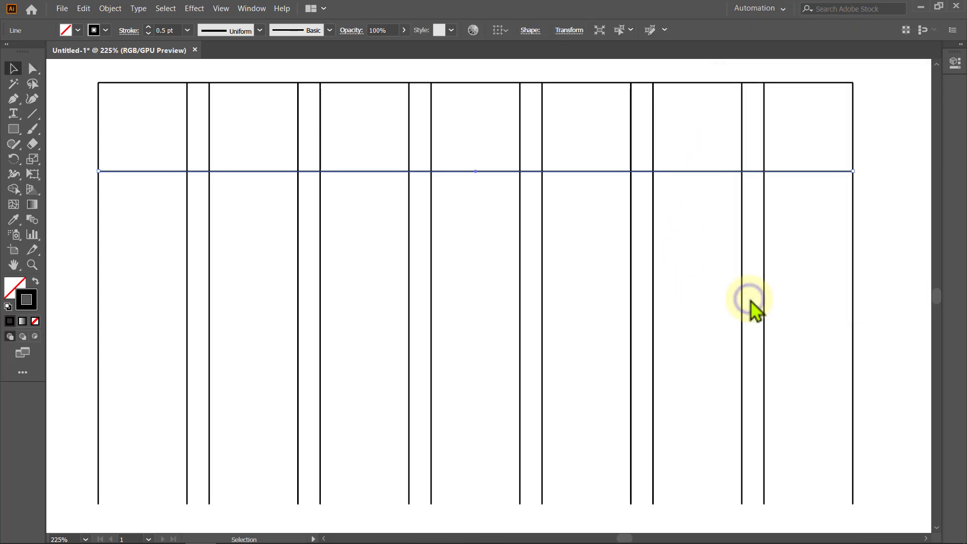
pyautogui.doubleClick(32, 69)
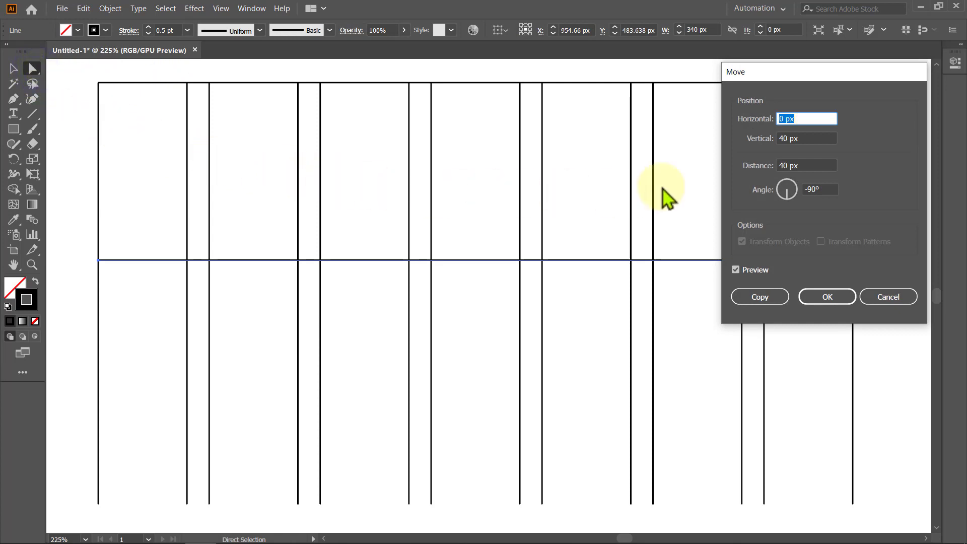
pyautogui.press('Tab')
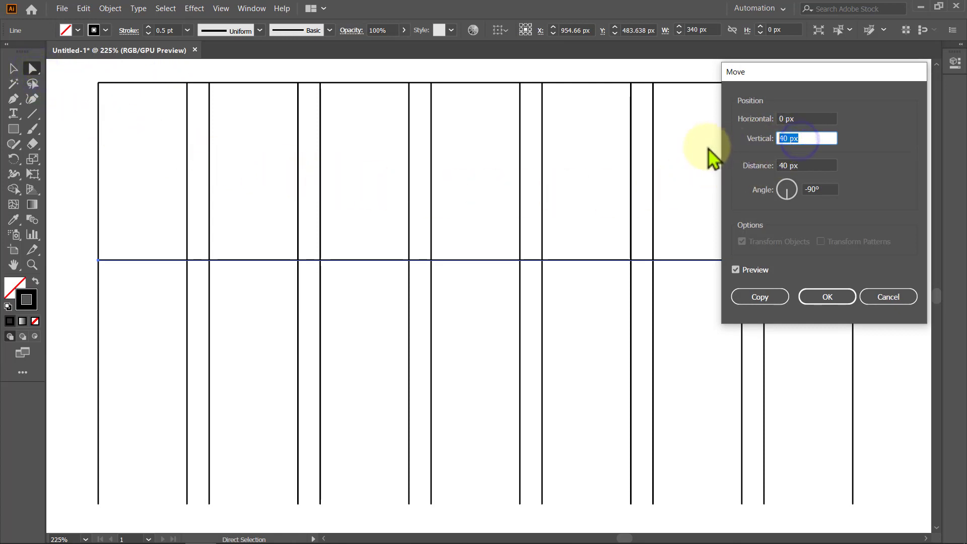
pyautogui.write('10')
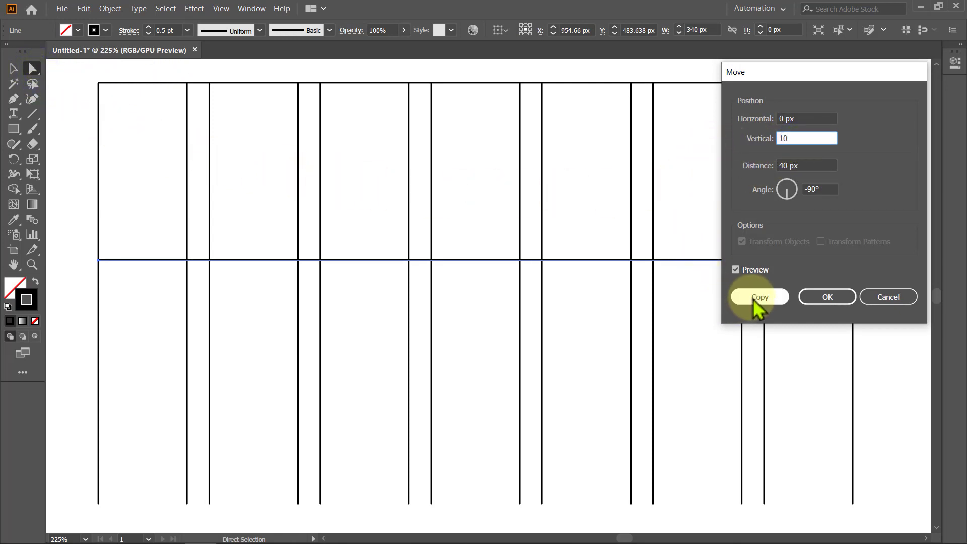
pyautogui.click(753, 297)
pyautogui.press('v')
pyautogui.click(703, 294)
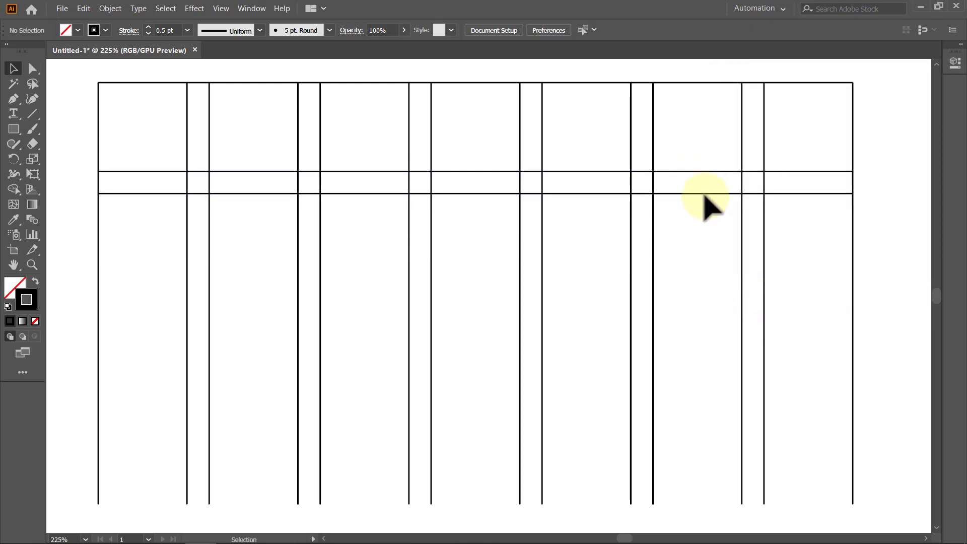
pyautogui.moveTo(708, 156); pyautogui.dragTo(702, 202)
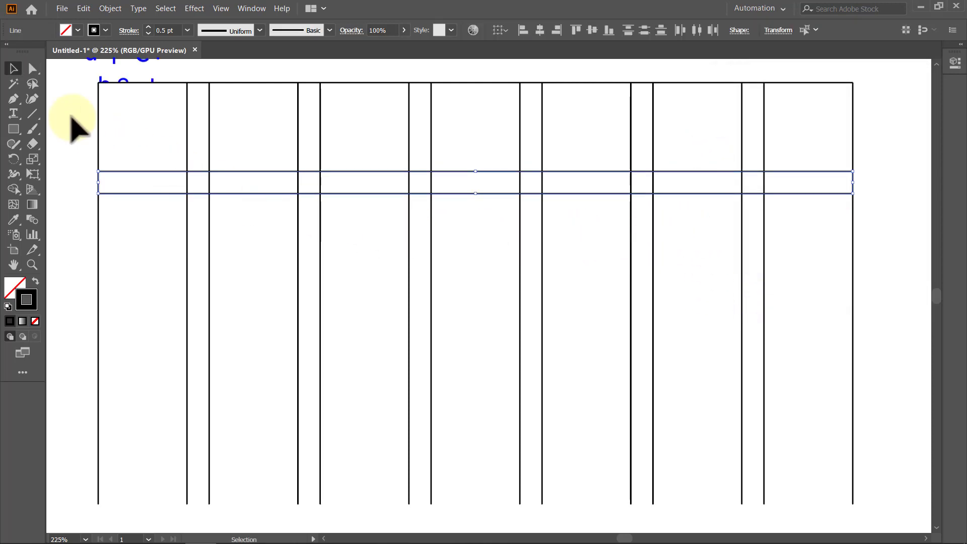
# Copy the horizontal line pair 50 px down and repeat it once with Ctrl+D
pyautogui.doubleClick(33, 68)
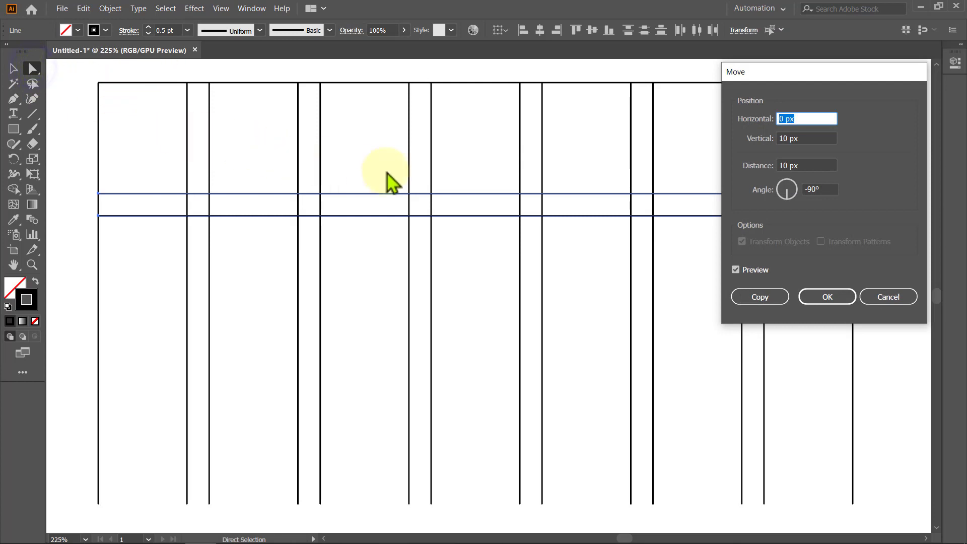
pyautogui.press('Tab')
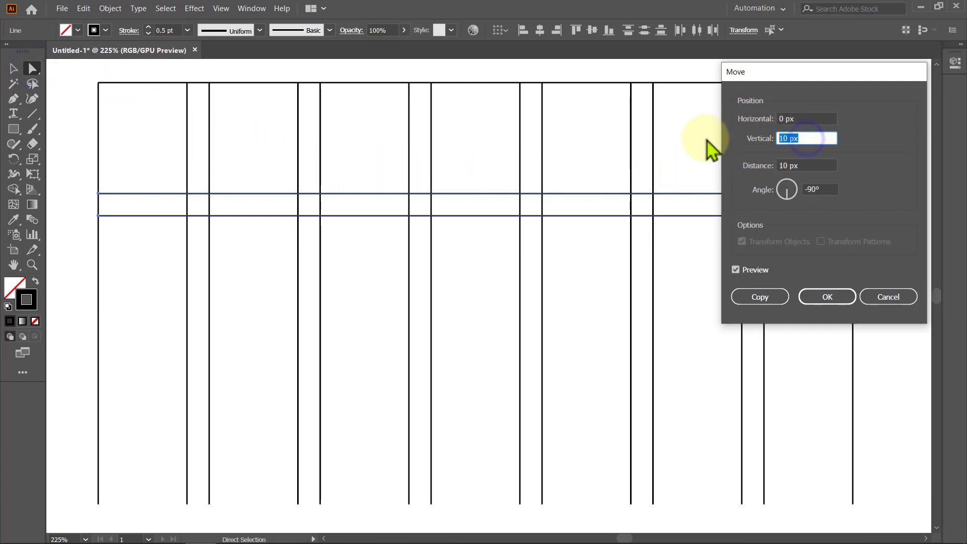
pyautogui.write('50')
pyautogui.click(758, 298)
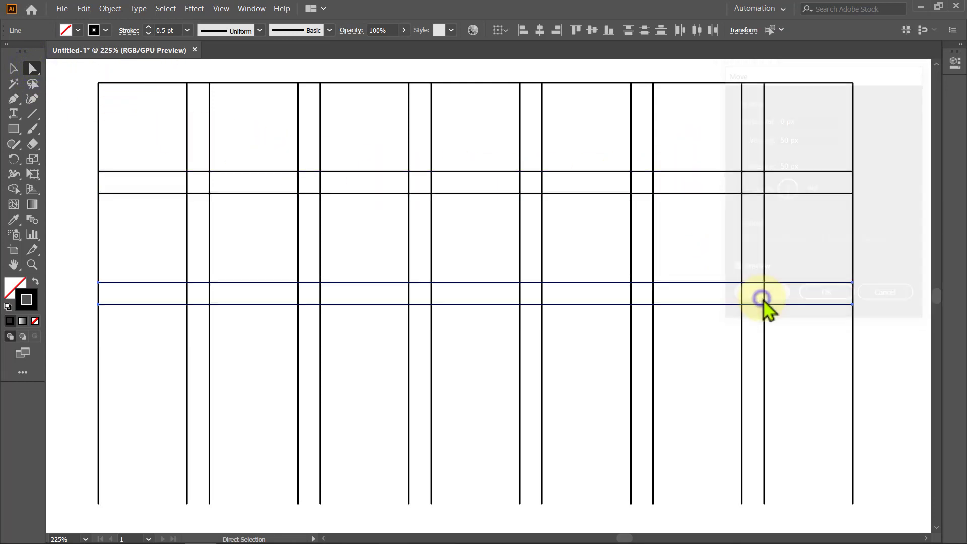
pyautogui.hotkey('ctrl', 'd')
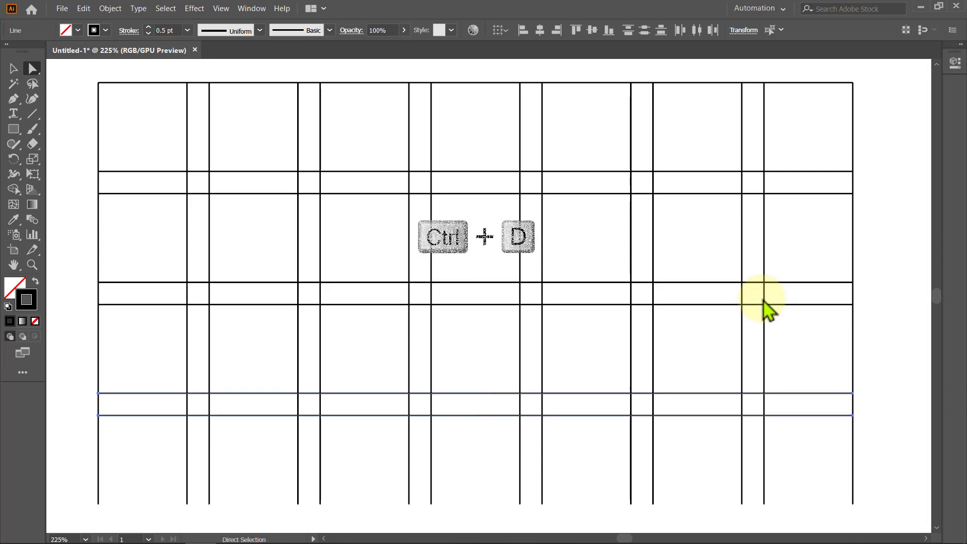
pyautogui.click(697, 338)
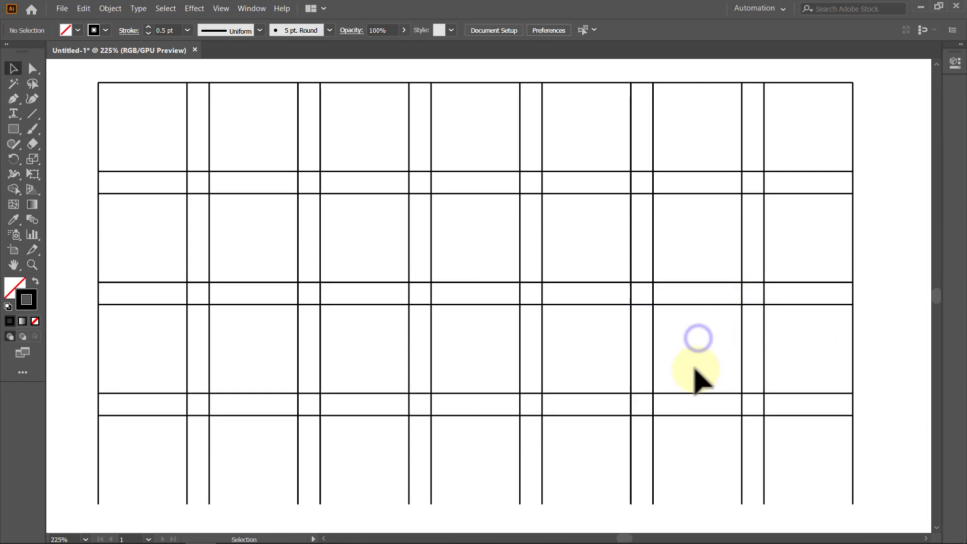
# Copy the lowest line 40 px down as the bottom edge, then select all
pyautogui.click(706, 408)
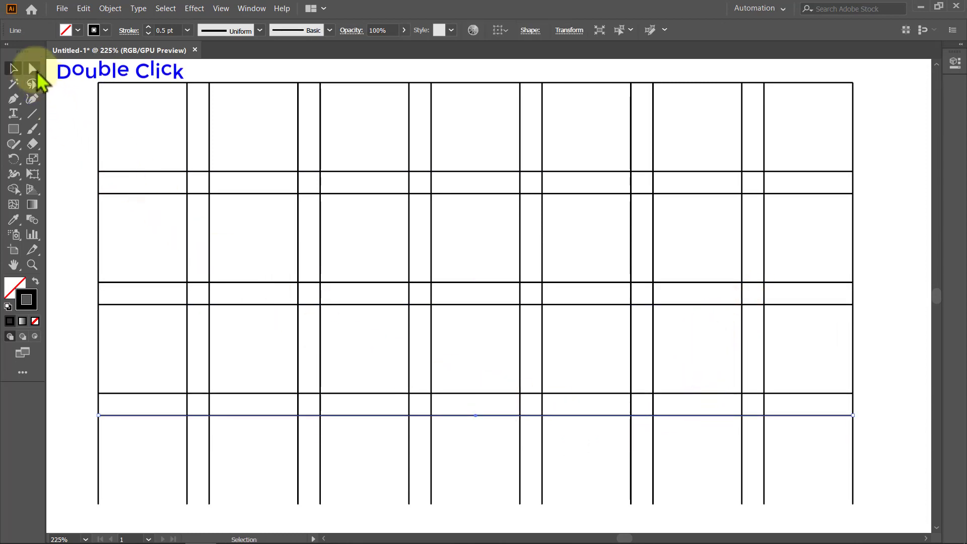
pyautogui.doubleClick(32, 69)
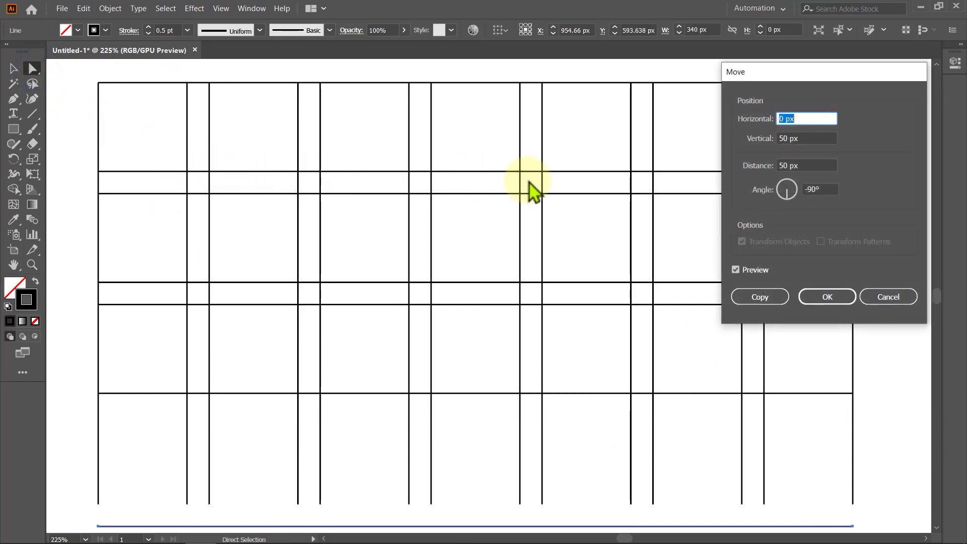
pyautogui.click(805, 138)
pyautogui.write('4')
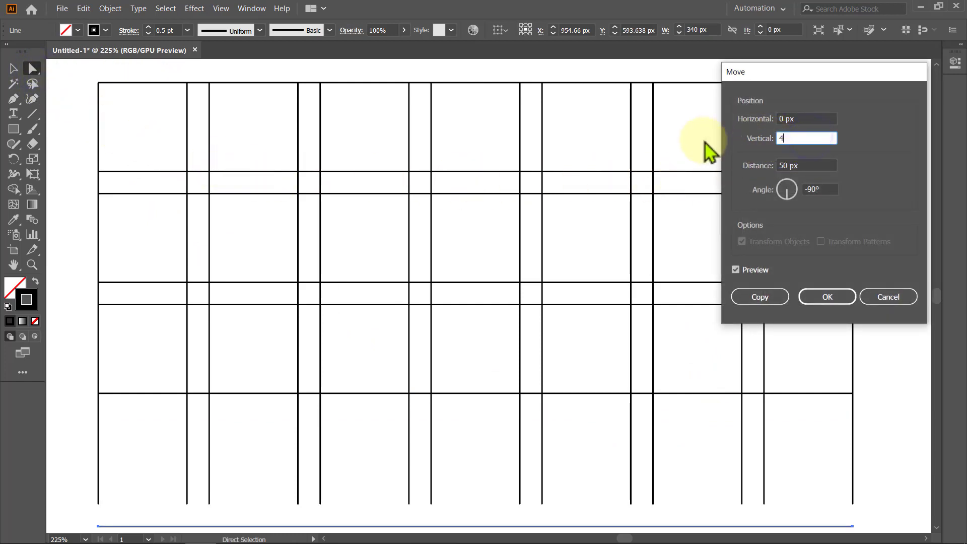
pyautogui.write('0')
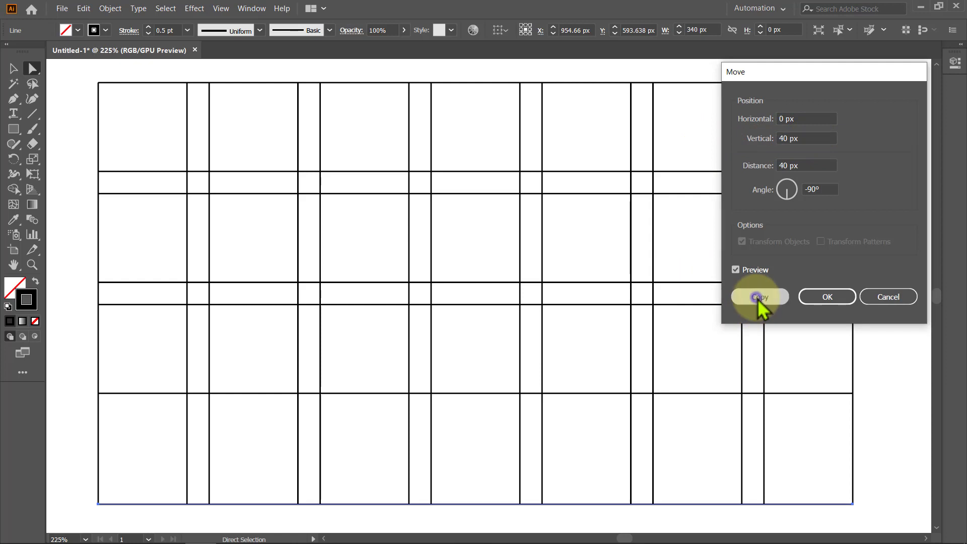
pyautogui.click(758, 298)
pyautogui.click(876, 307)
pyautogui.press('v')
pyautogui.hotkey('ctrl', 'a')
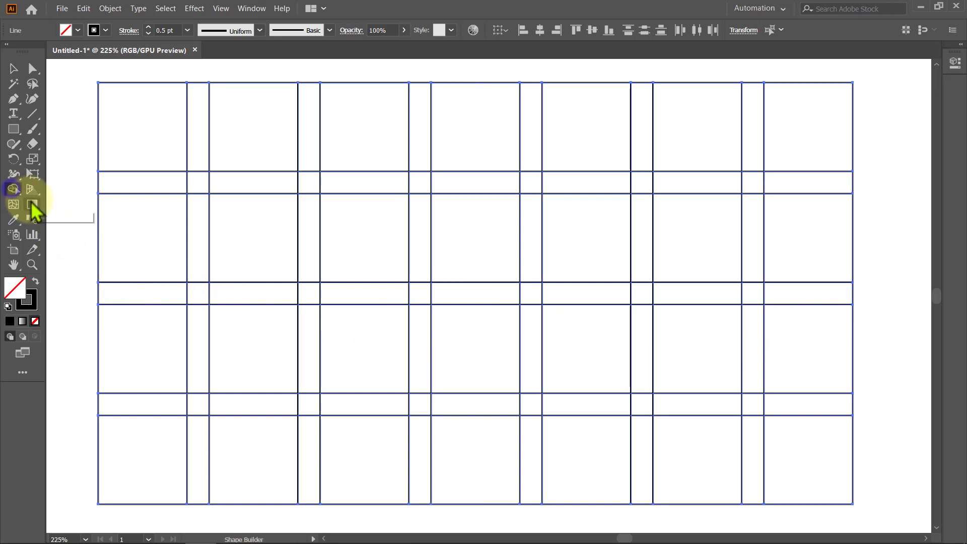
# Pick the Shape Builder tool with a green fill colour
pyautogui.click(14, 189)
pyautogui.click(78, 30)
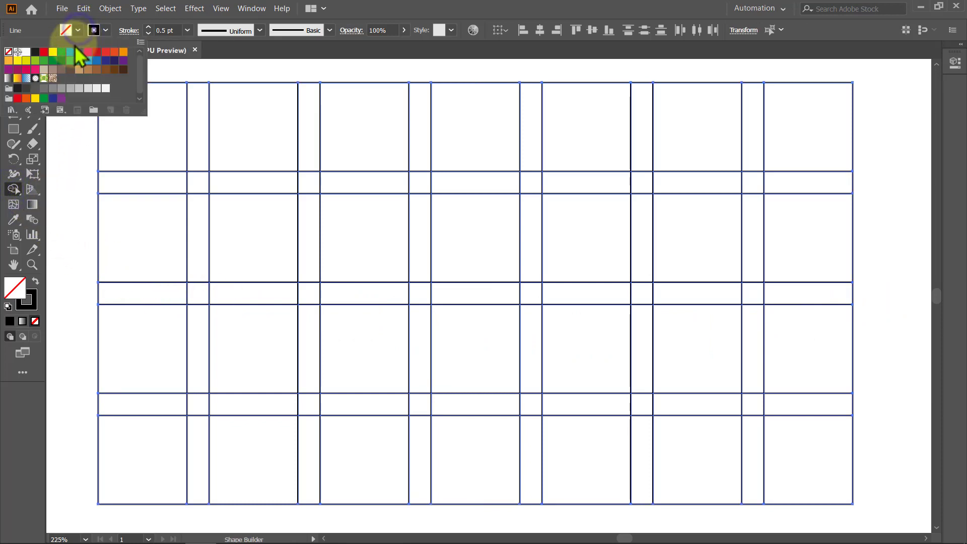
pyautogui.click(62, 52)
pyautogui.click(78, 31)
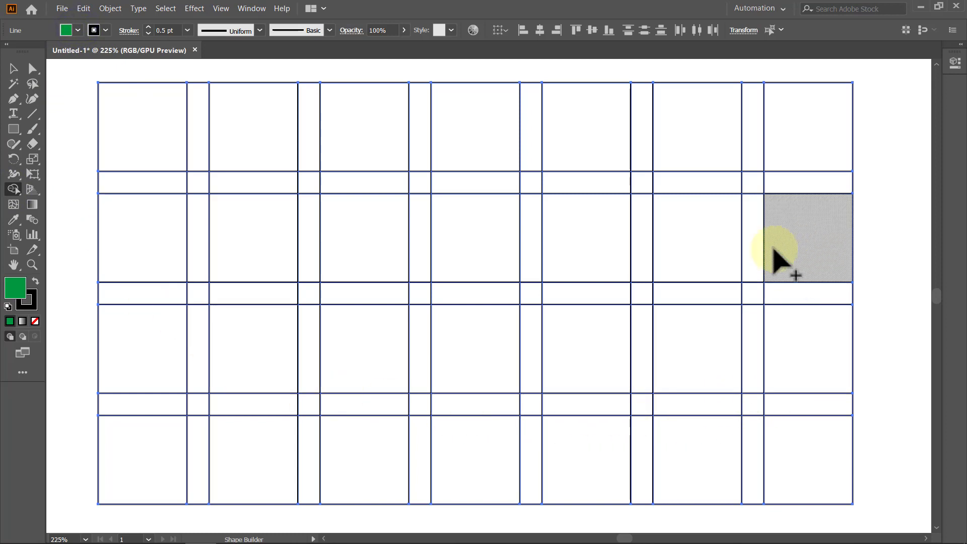
# Drag across the grid cells to merge them into one green shape, skipping wall strips
pyautogui.moveTo(782, 264)
pyautogui.mouseDown()
pyautogui.moveTo(704, 412)
pyautogui.moveTo(792, 246)
pyautogui.mouseUp()
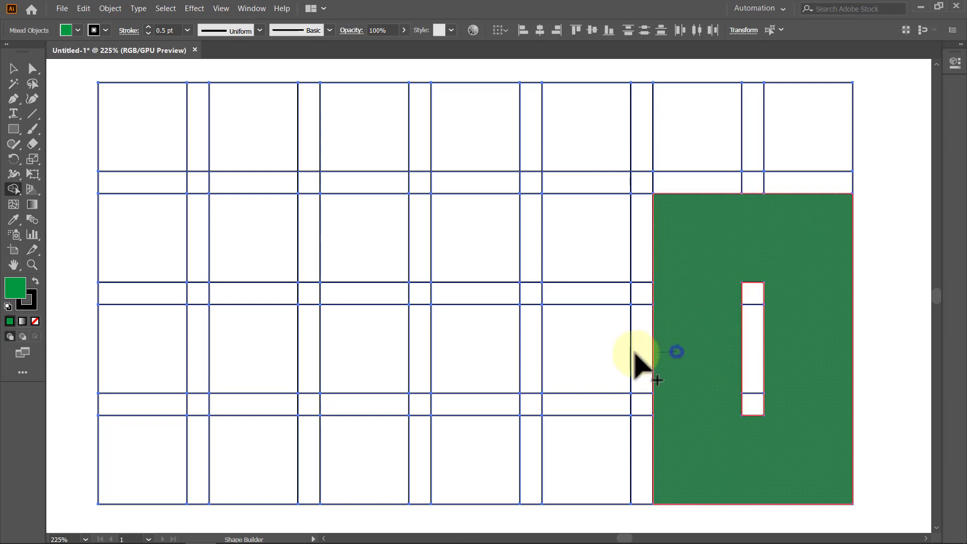
pyautogui.moveTo(676, 351); pyautogui.dragTo(478, 356)
pyautogui.moveTo(582, 461); pyautogui.dragTo(593, 149)
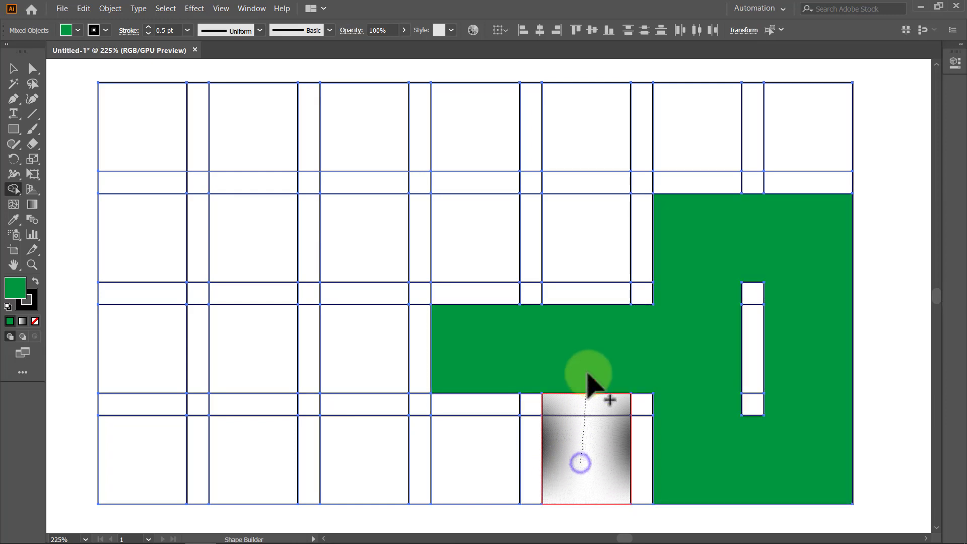
pyautogui.moveTo(809, 120); pyautogui.dragTo(395, 137)
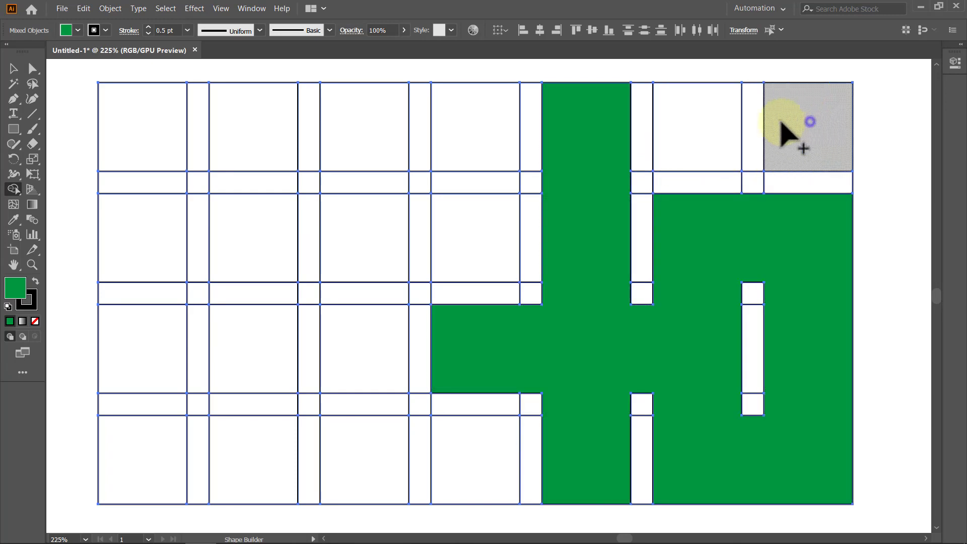
pyautogui.moveTo(474, 230)
pyautogui.mouseDown()
pyautogui.moveTo(354, 452)
pyautogui.moveTo(481, 252)
pyautogui.mouseUp()
pyautogui.moveTo(352, 341); pyautogui.dragTo(151, 452)
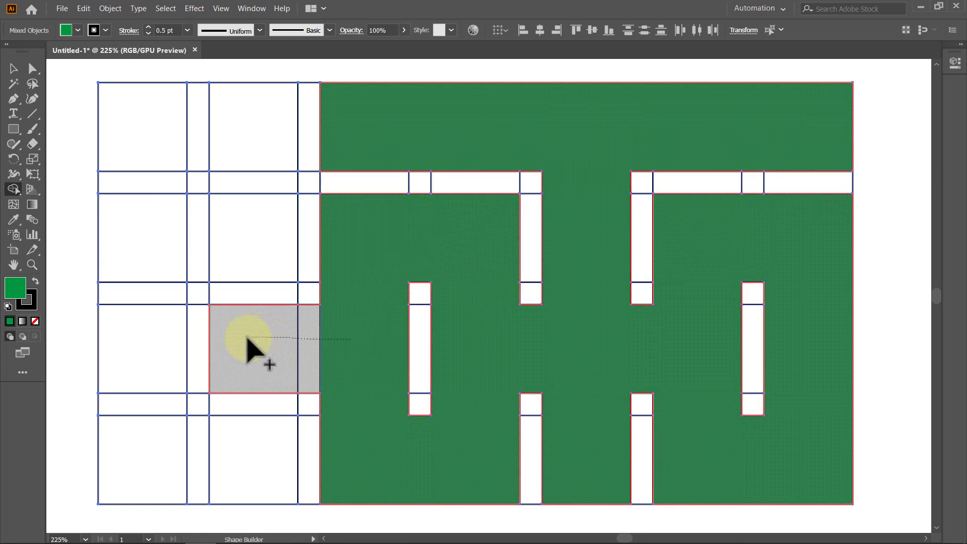
pyautogui.moveTo(265, 333)
pyautogui.mouseDown()
pyautogui.moveTo(161, 151)
pyautogui.moveTo(139, 340)
pyautogui.mouseUp()
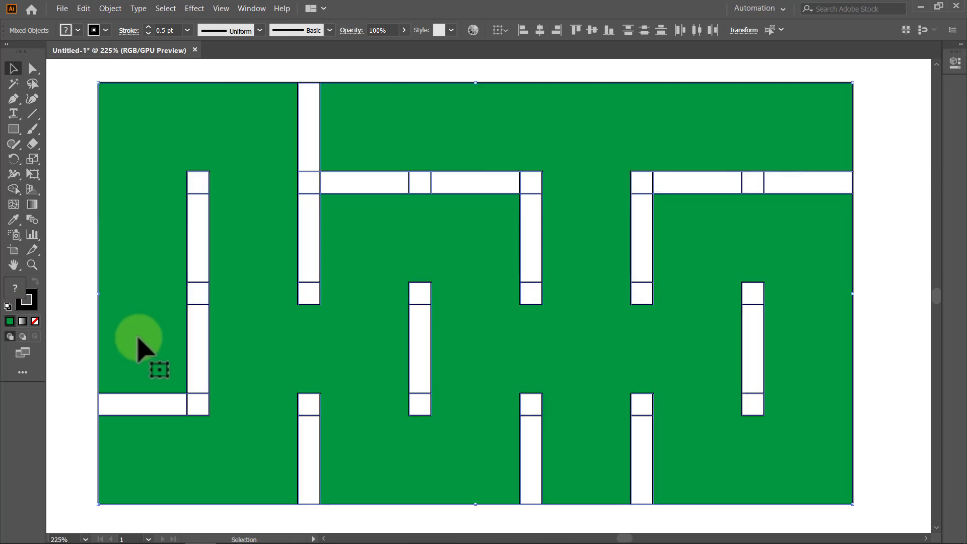
# Hide the green maze shape with Object > Hide > Selection
pyautogui.press('v')
pyautogui.click(73, 326)
pyautogui.click(106, 325)
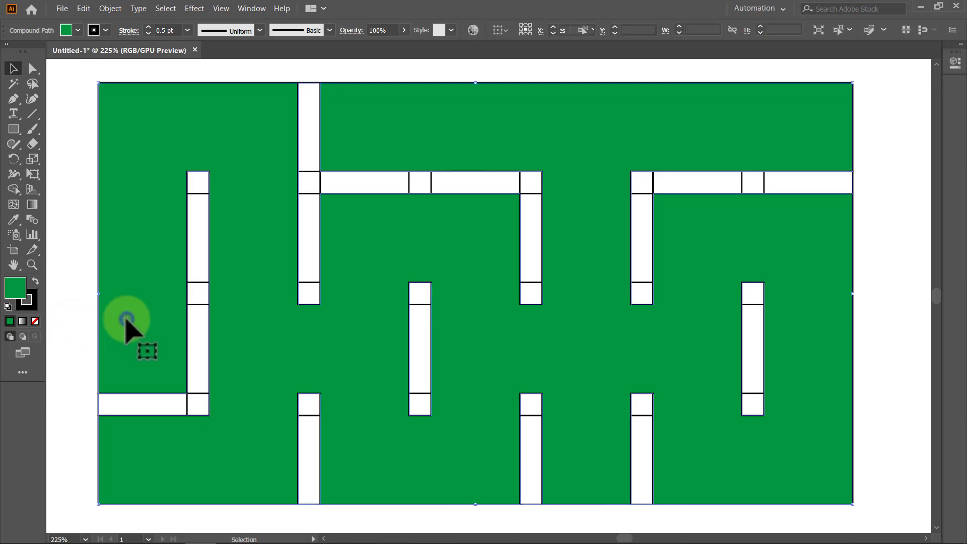
pyautogui.click(109, 9)
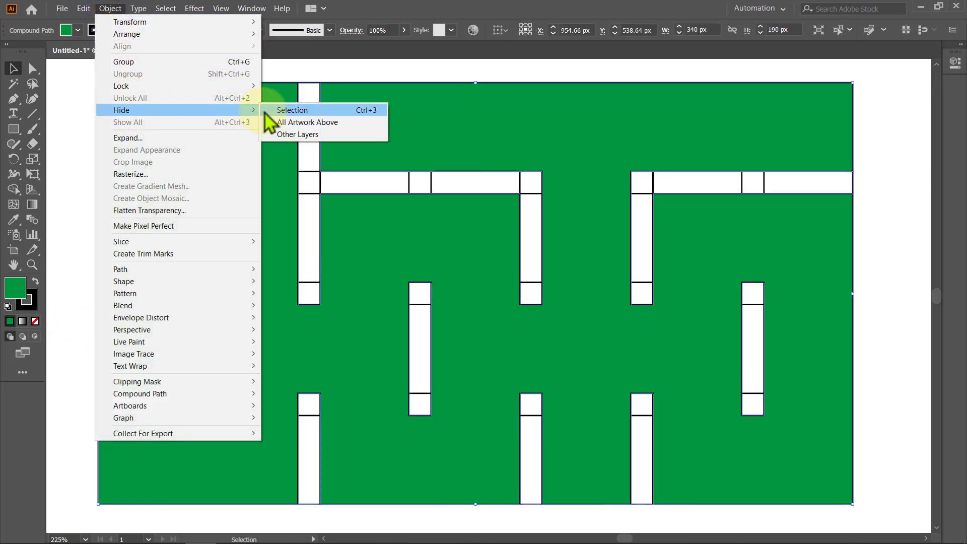
pyautogui.click(265, 113)
# Delete all leftover grid lines and show the hidden maze again
pyautogui.hotkey('ctrl', 'a')
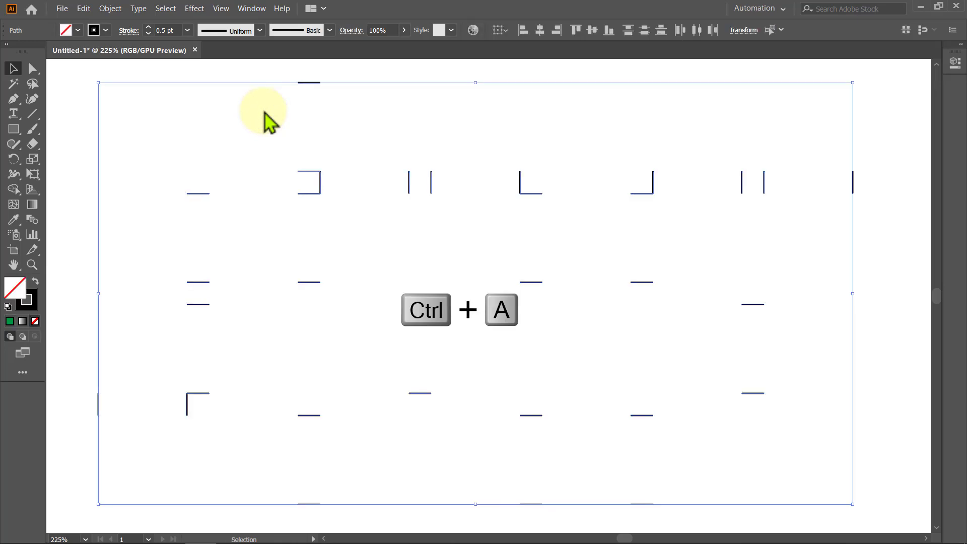
pyautogui.press('Delete')
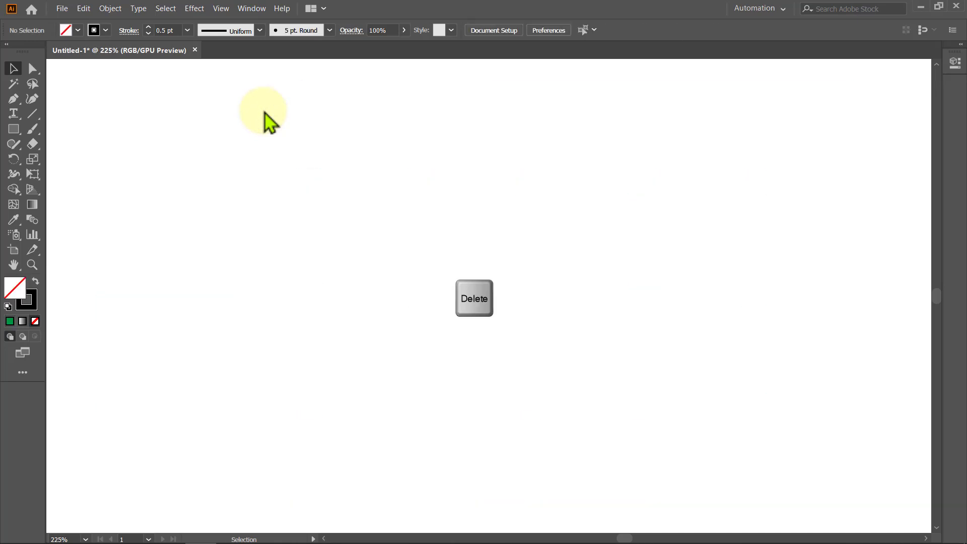
pyautogui.click(103, 9)
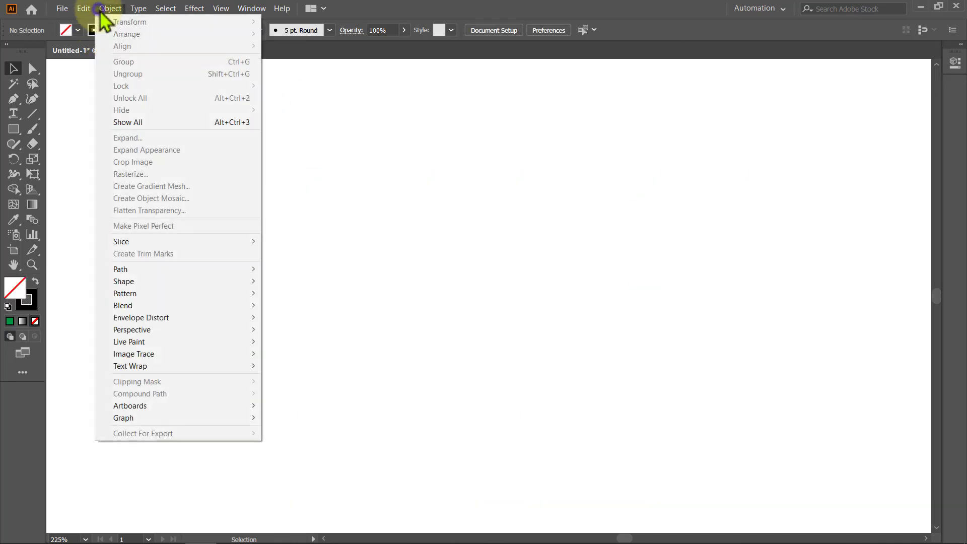
pyautogui.click(143, 122)
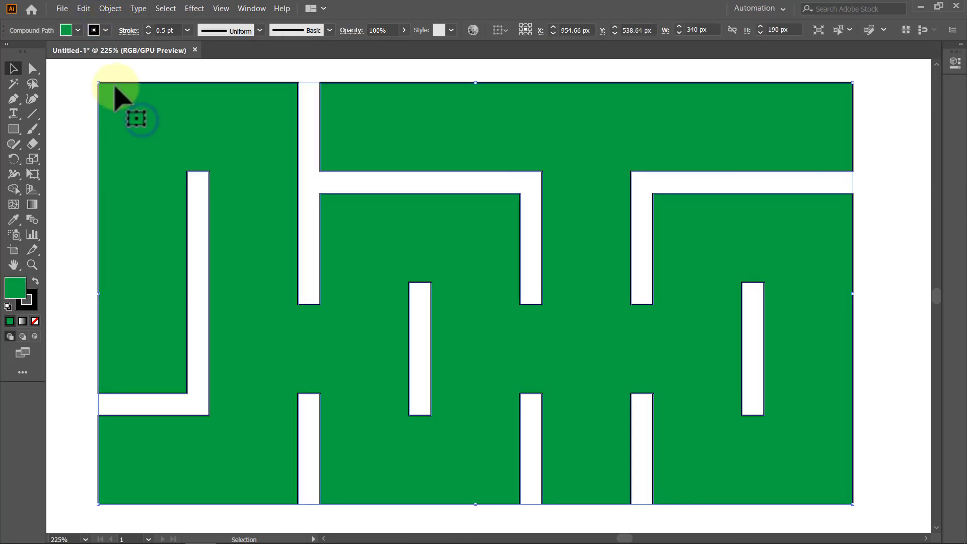
# Set the green maze's stroke to None and fit the artboard in the window
pyautogui.click(106, 30)
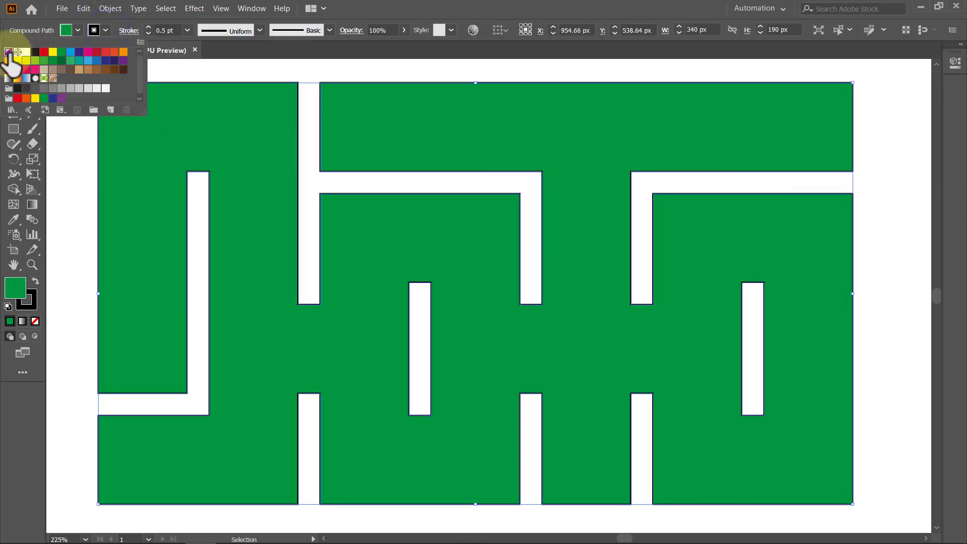
pyautogui.click(9, 52)
pyautogui.click(105, 30)
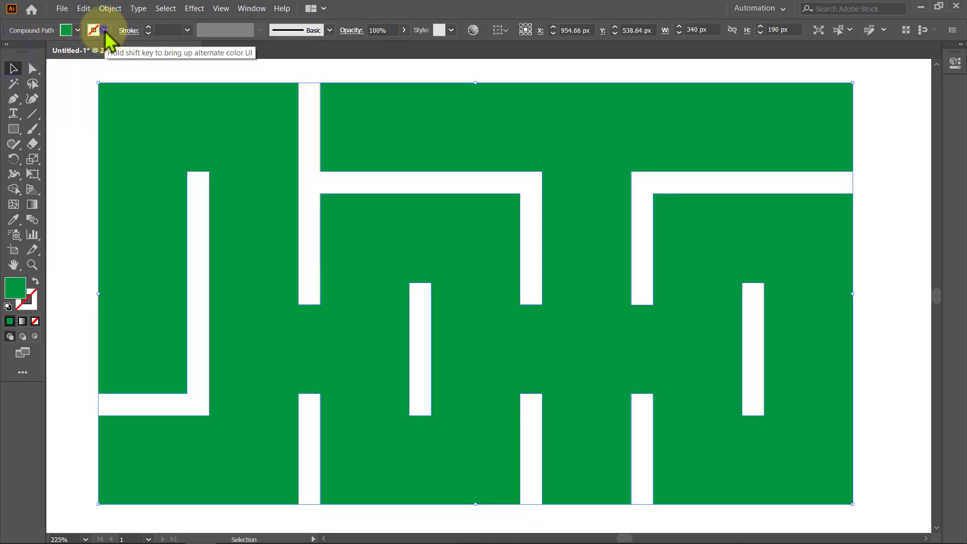
pyautogui.click(71, 68)
pyautogui.hotkey('ctrl', '0')
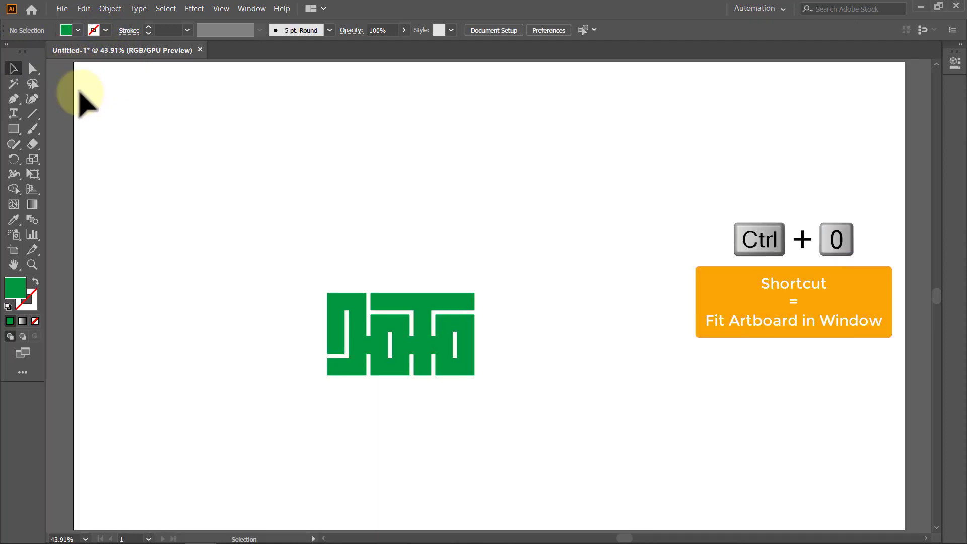
# Centre the green maze horizontally and vertically on the artboard
pyautogui.click(327, 304)
pyautogui.click(502, 29)
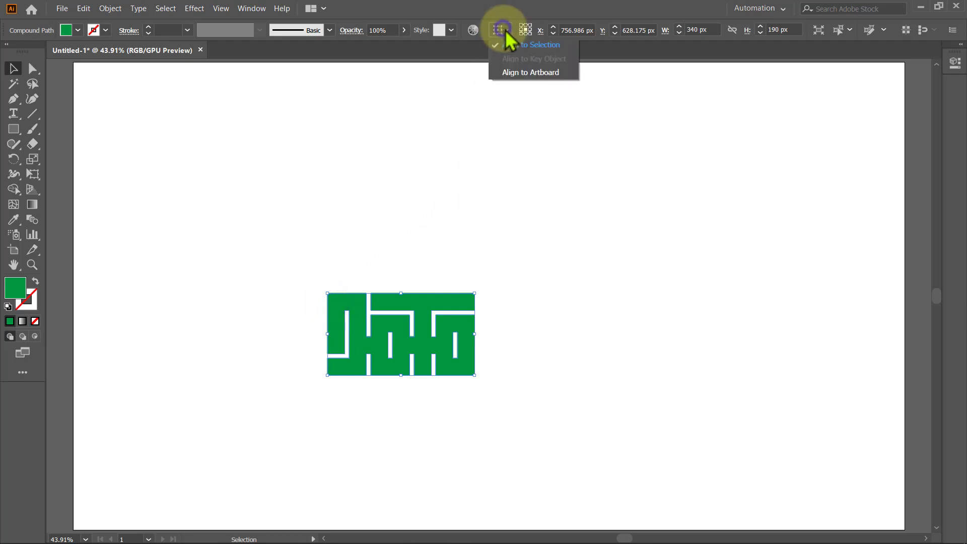
pyautogui.click(521, 73)
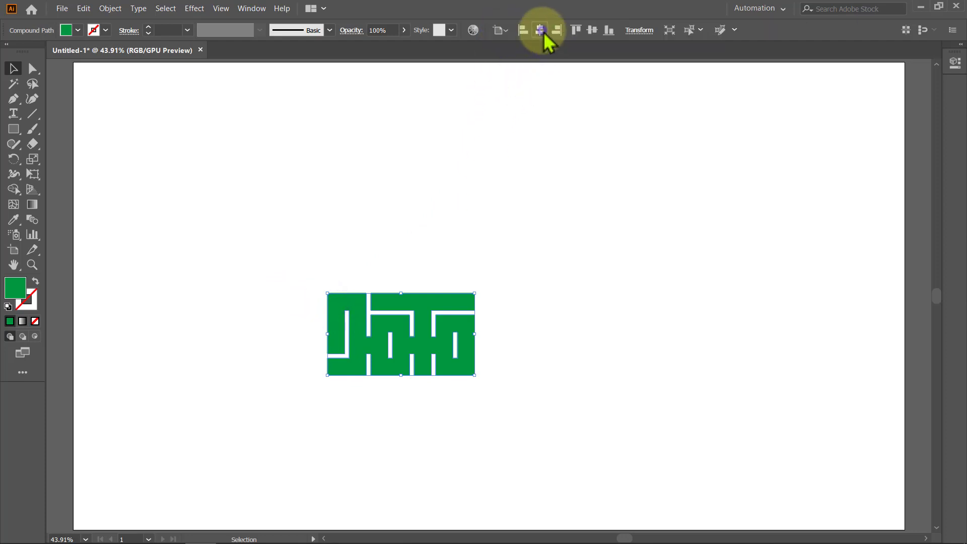
pyautogui.click(541, 30)
pyautogui.click(592, 30)
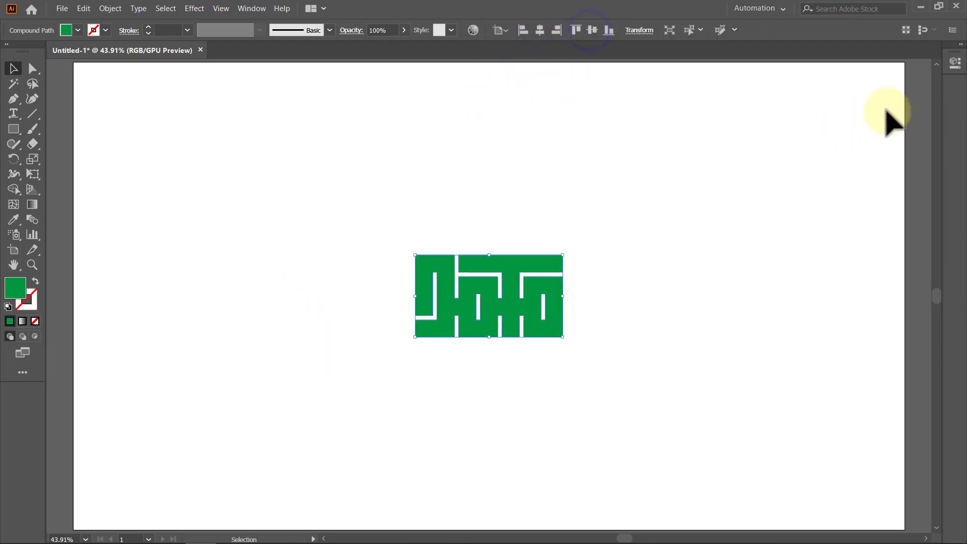
# Scale the maze proportionally to a height of 700 px, then deselect it
pyautogui.click(957, 48)
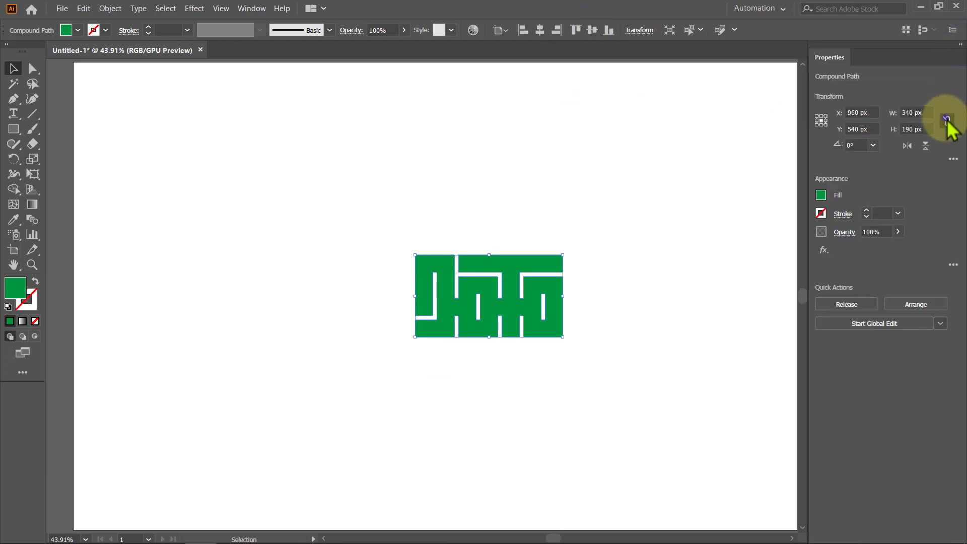
pyautogui.click(927, 129)
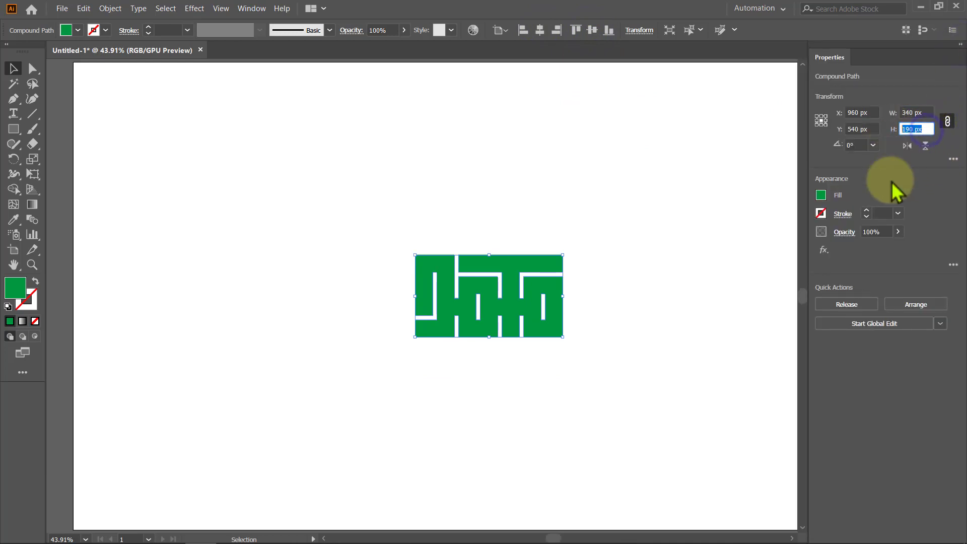
pyautogui.write('70')
pyautogui.press('Return')
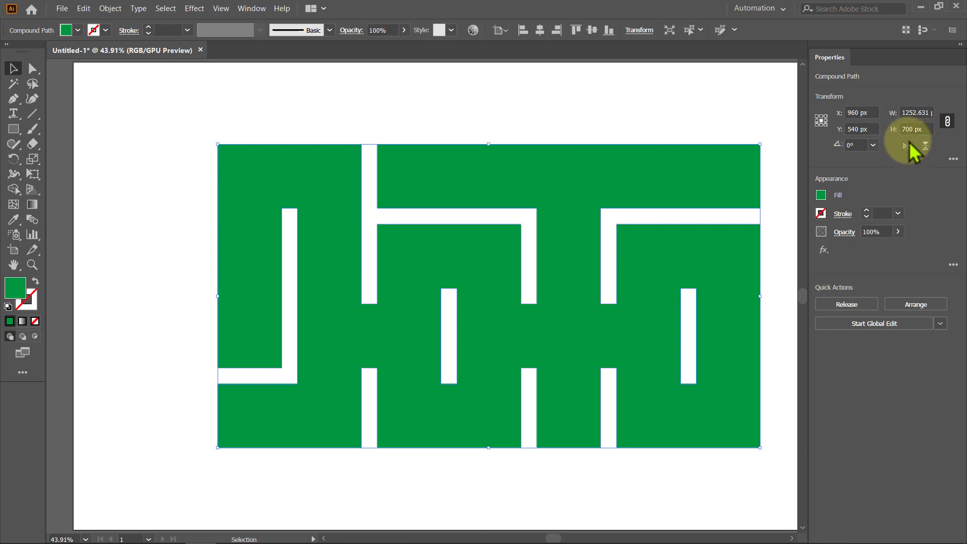
pyautogui.click(957, 48)
pyautogui.click(882, 88)
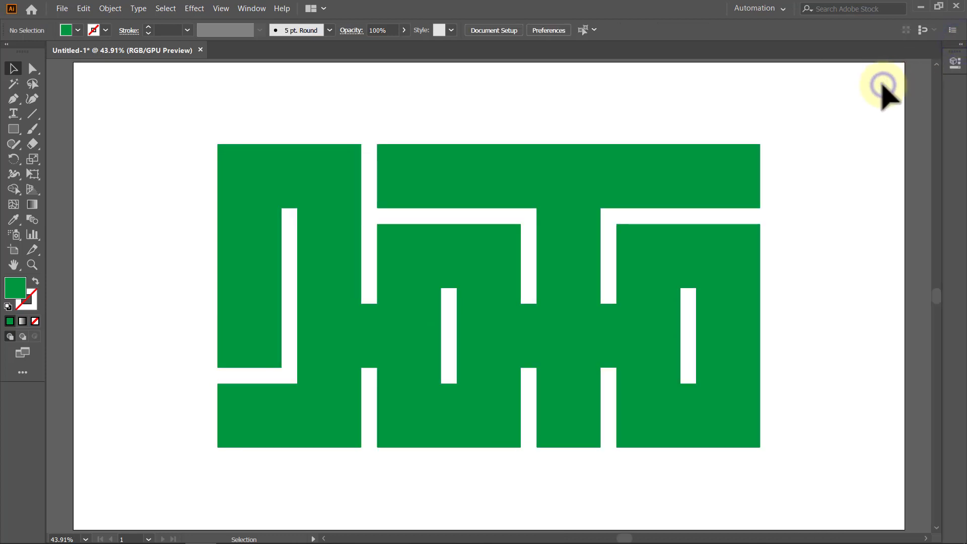
# Place the orange texture image on the artboard and centre it both ways
pyautogui.click(63, 11)
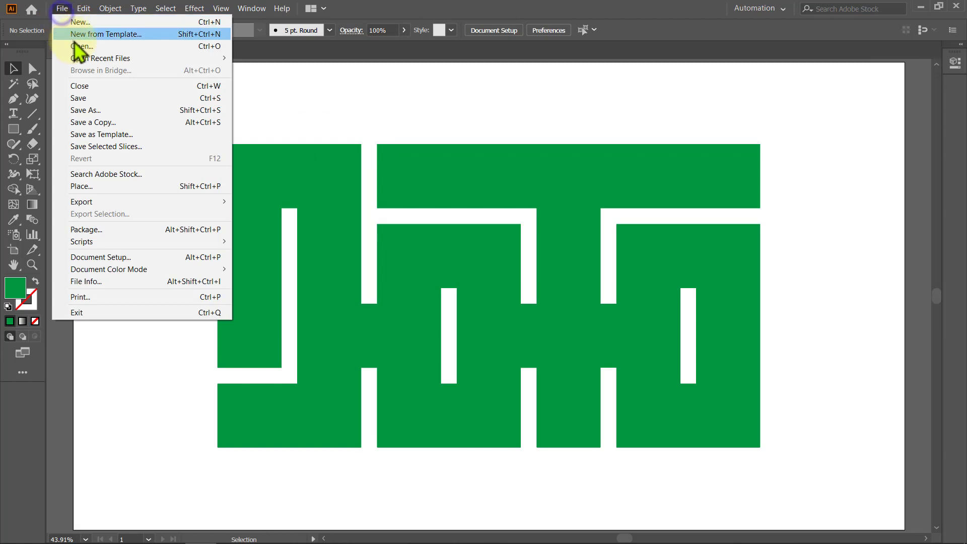
pyautogui.click(91, 187)
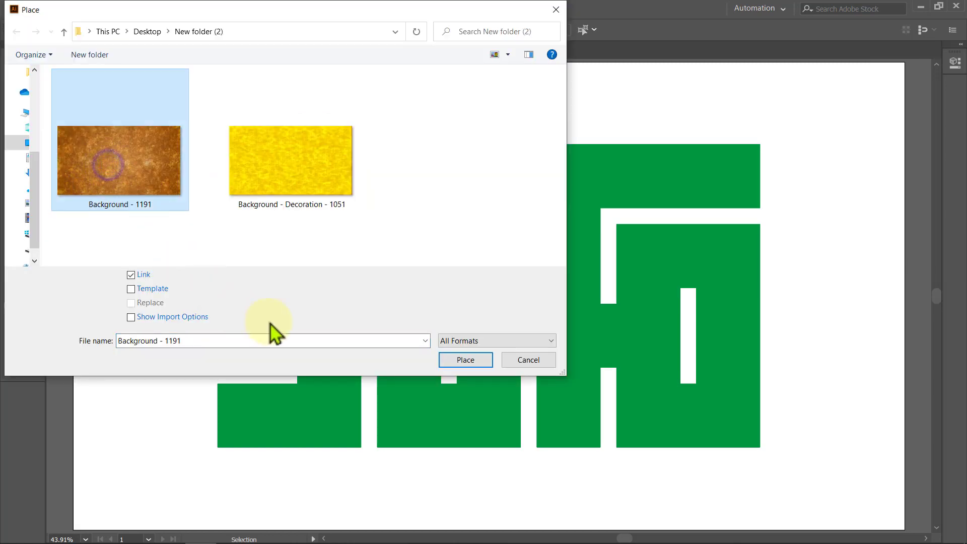
pyautogui.click(458, 359)
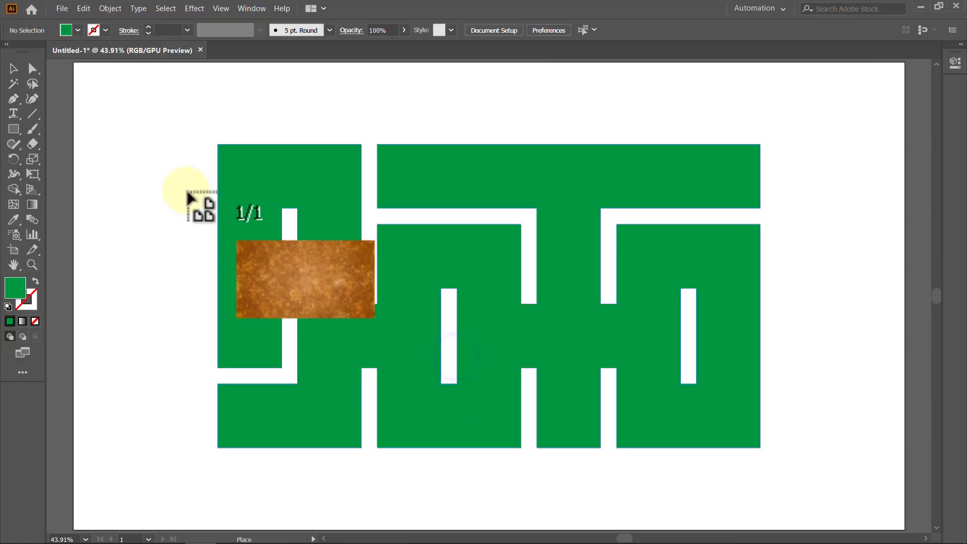
pyautogui.moveTo(167, 126); pyautogui.dragTo(669, 392)
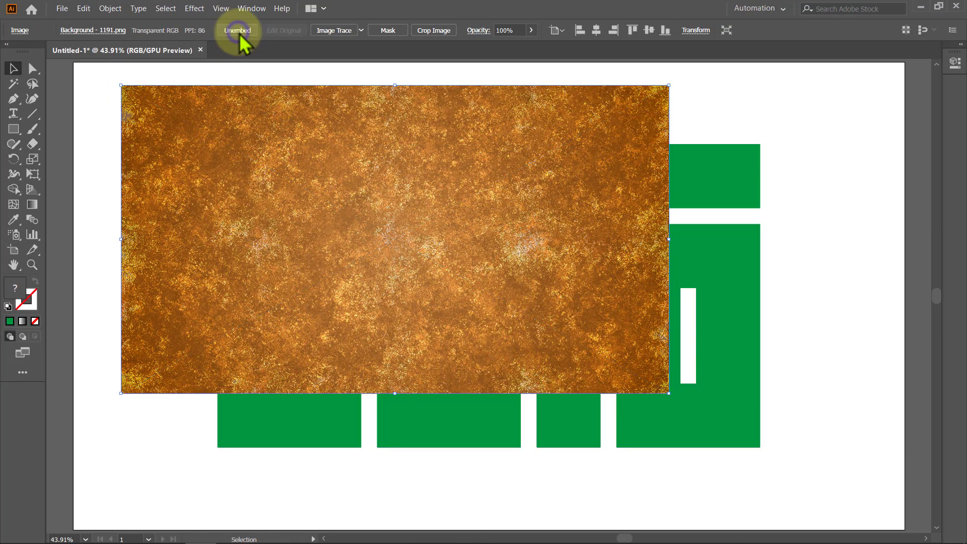
pyautogui.click(595, 31)
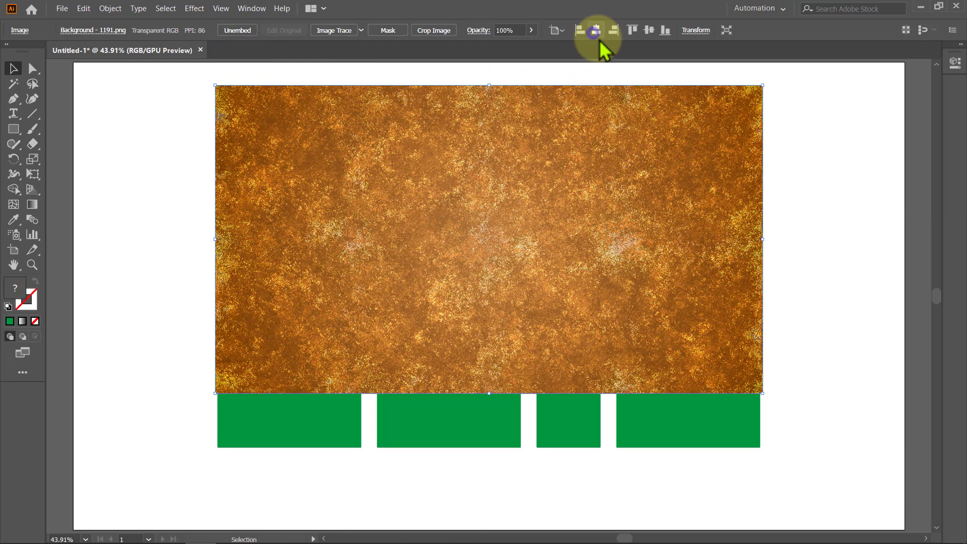
pyautogui.click(649, 31)
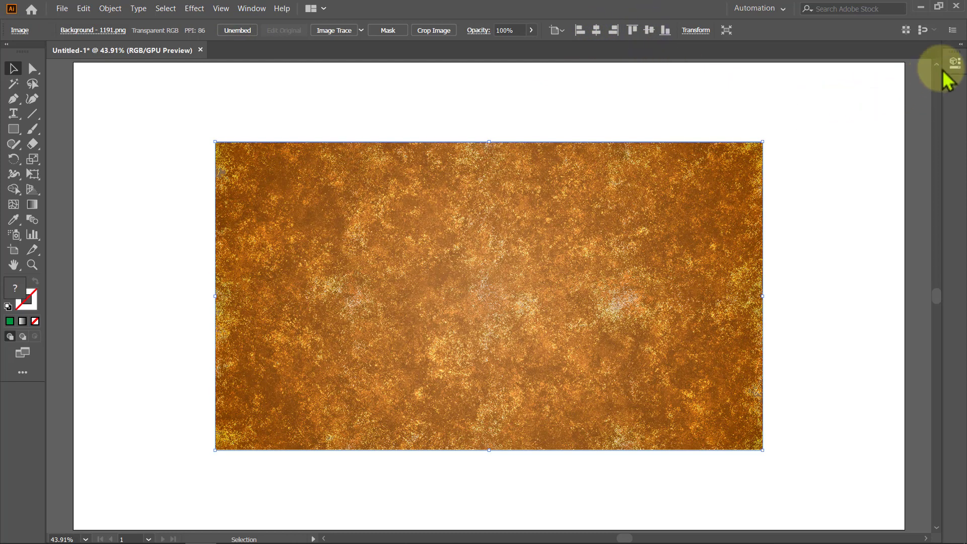
# Stretch the texture to 1920×1080 px with proportions unlinked and send it behind the maze
pyautogui.click(959, 51)
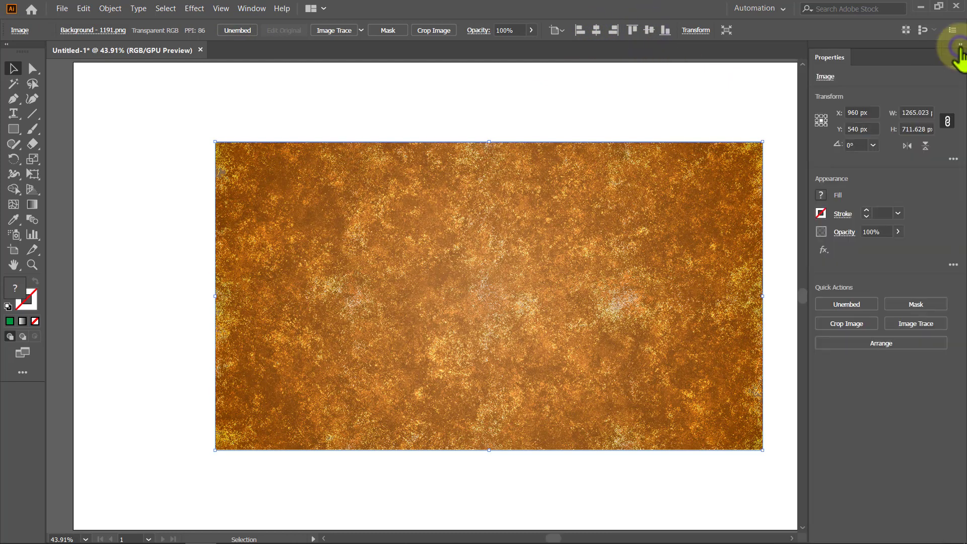
pyautogui.click(948, 122)
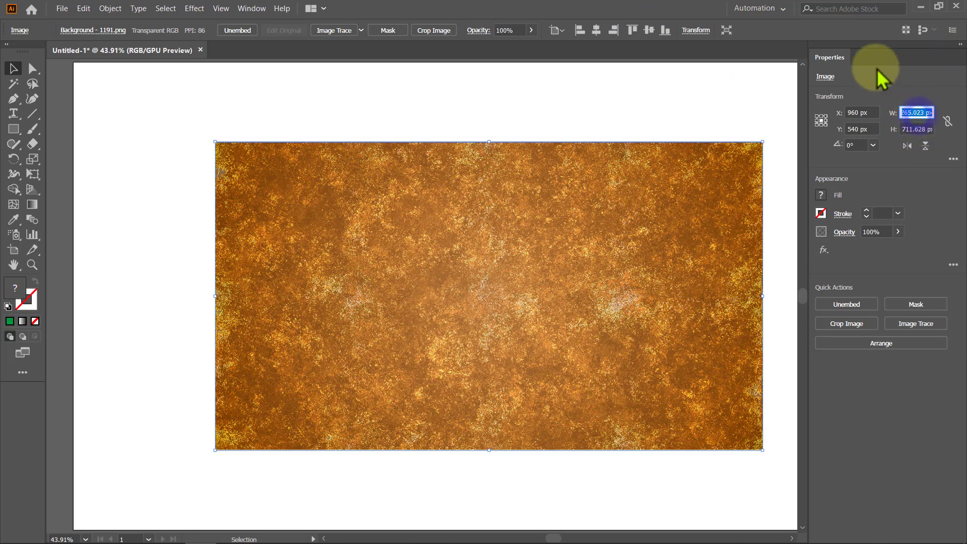
pyautogui.write('1920')
pyautogui.press('Return')
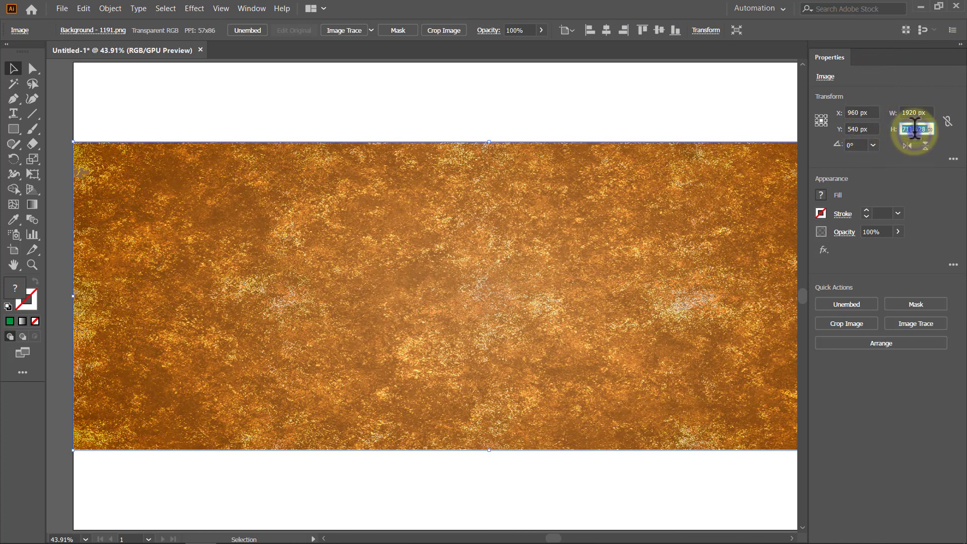
pyautogui.write('1080')
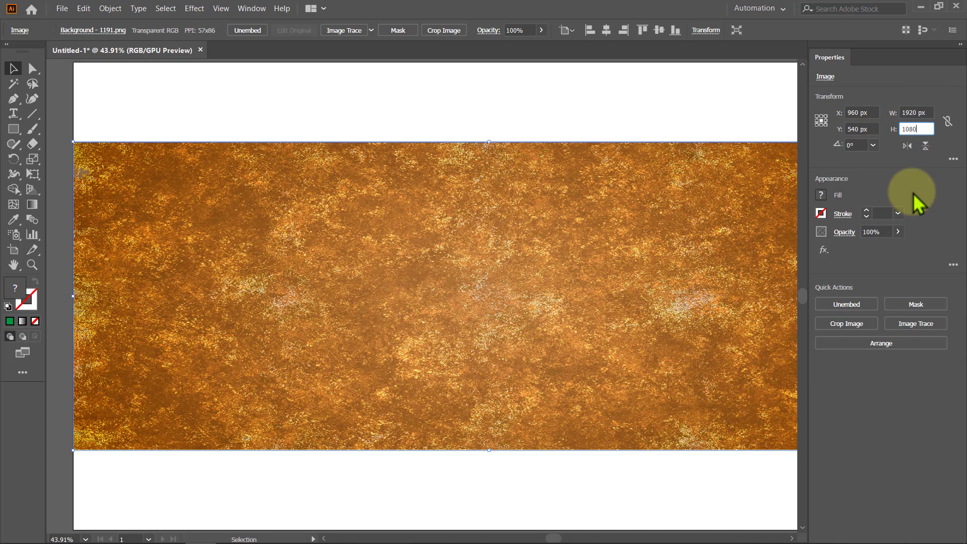
pyautogui.press('Return')
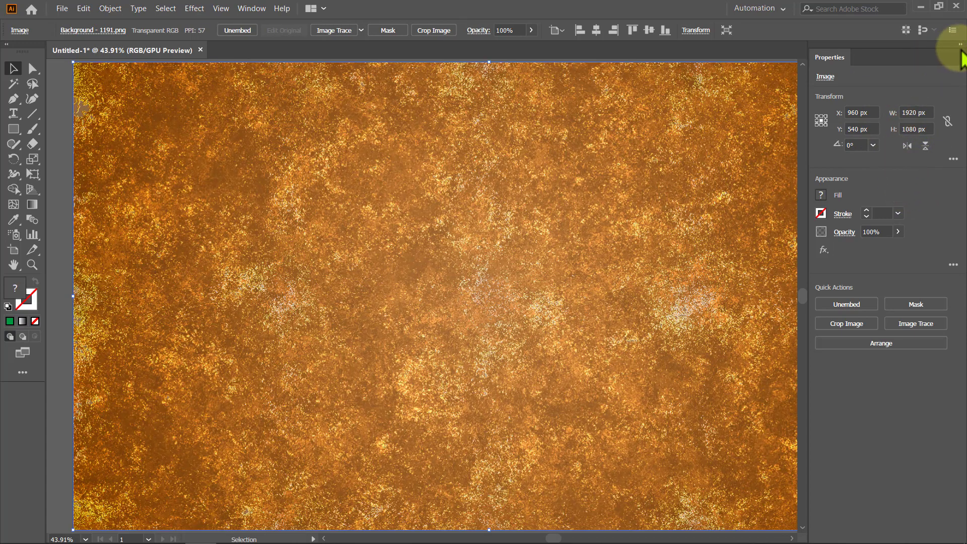
pyautogui.click(960, 45)
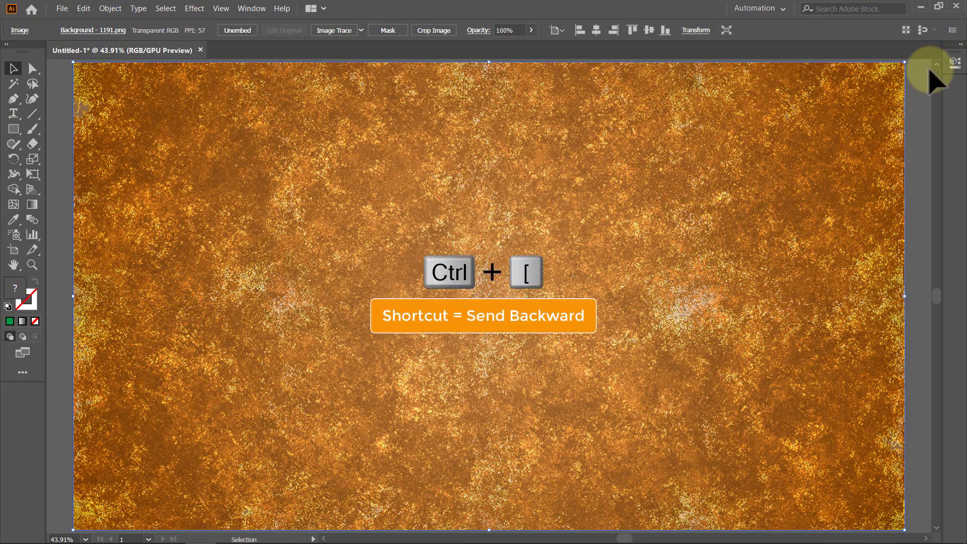
pyautogui.hotkey('ctrl', '[')
pyautogui.click(929, 70)
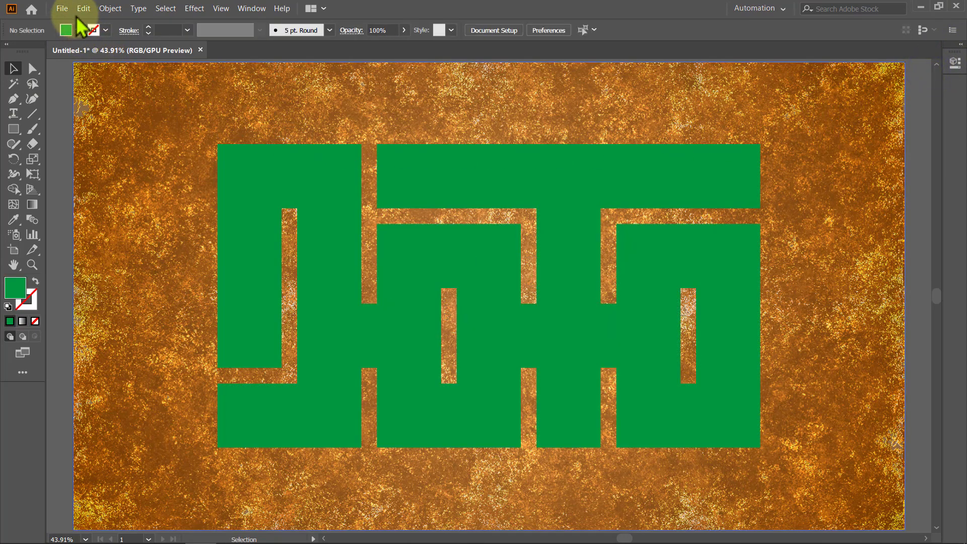
# Place and embed the 'Background - Decoration - 1051' yellow image, centred on the artboard
pyautogui.click(62, 9)
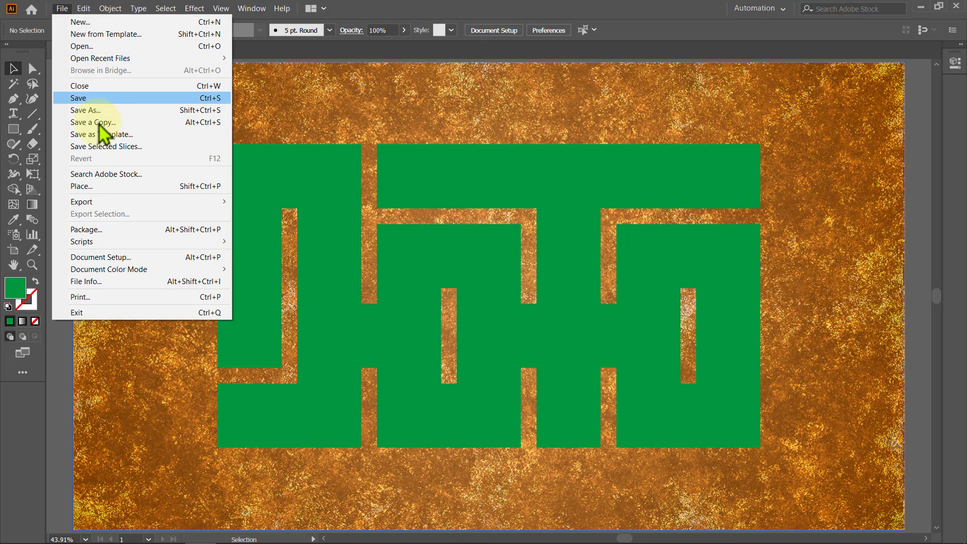
pyautogui.click(103, 187)
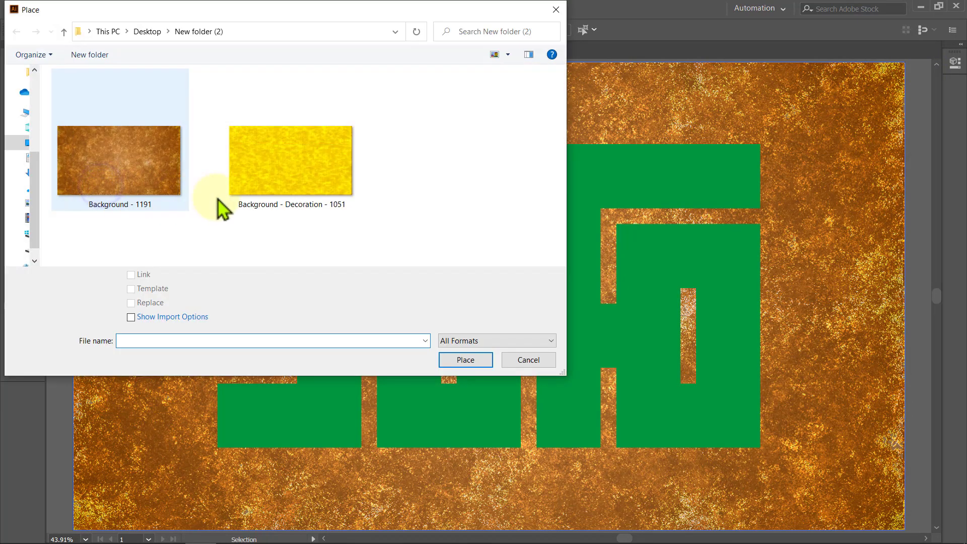
pyautogui.click(269, 171)
pyautogui.click(459, 360)
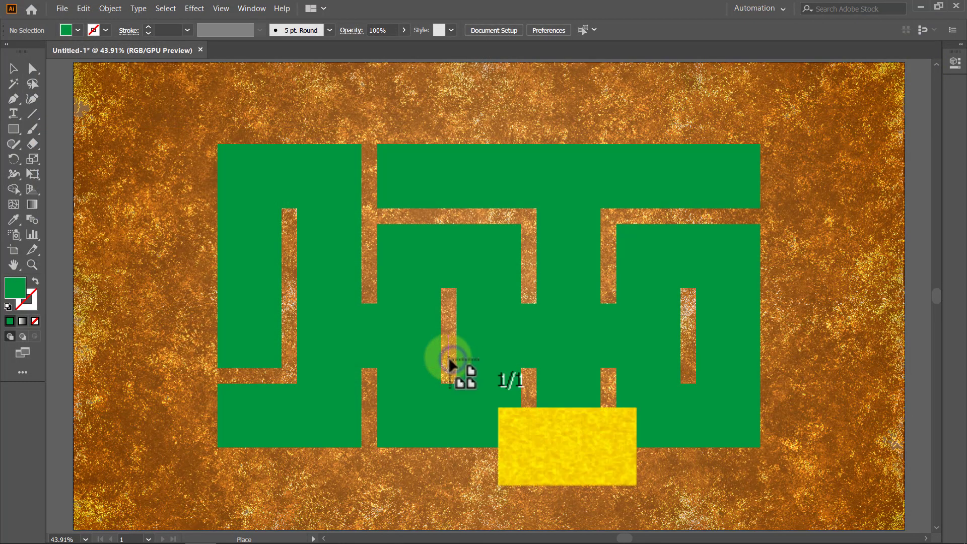
pyautogui.click(759, 365)
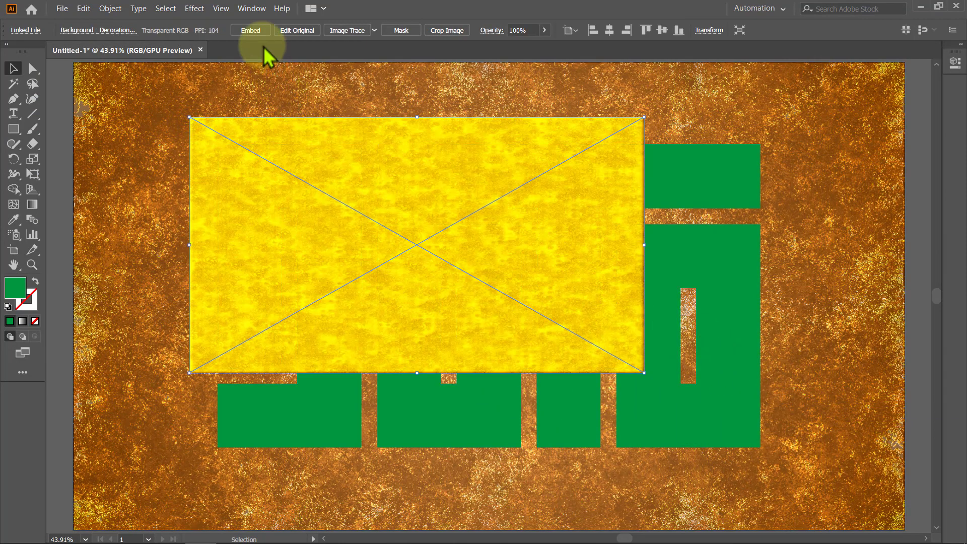
pyautogui.click(251, 31)
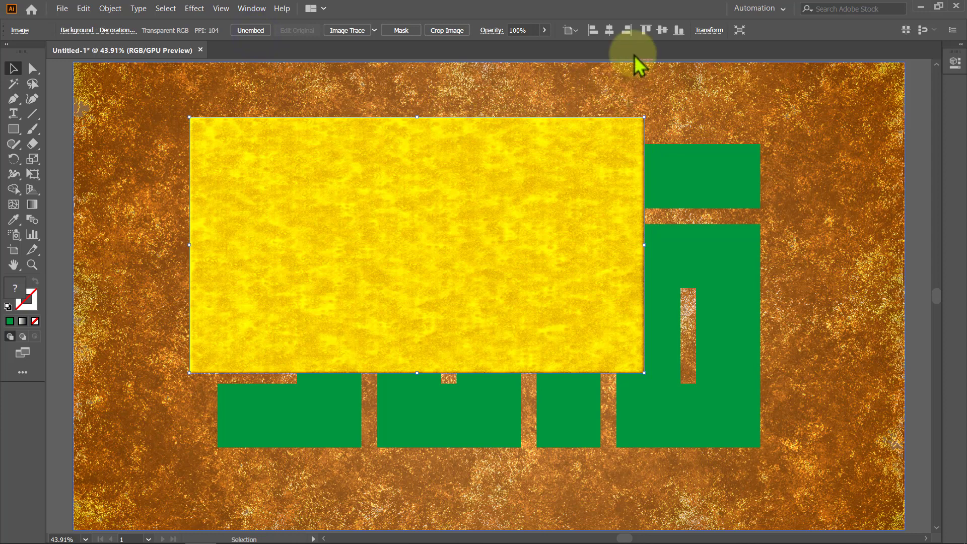
pyautogui.click(610, 30)
pyautogui.click(662, 31)
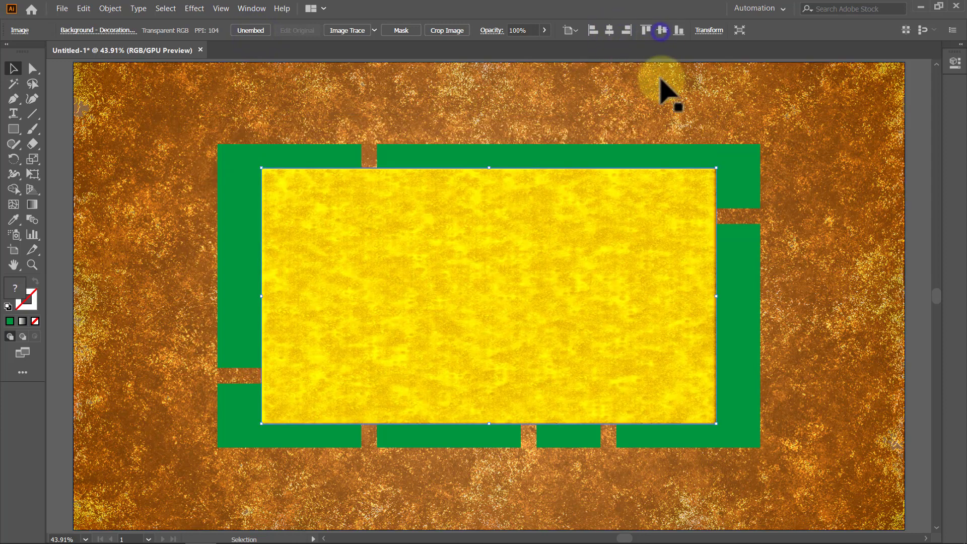
# Enlarge the yellow image over the maze, send it backward, and clip it inside the maze
pyautogui.moveTo(716, 167); pyautogui.dragTo(796, 123)
pyautogui.hotkey('ctrl', '[')
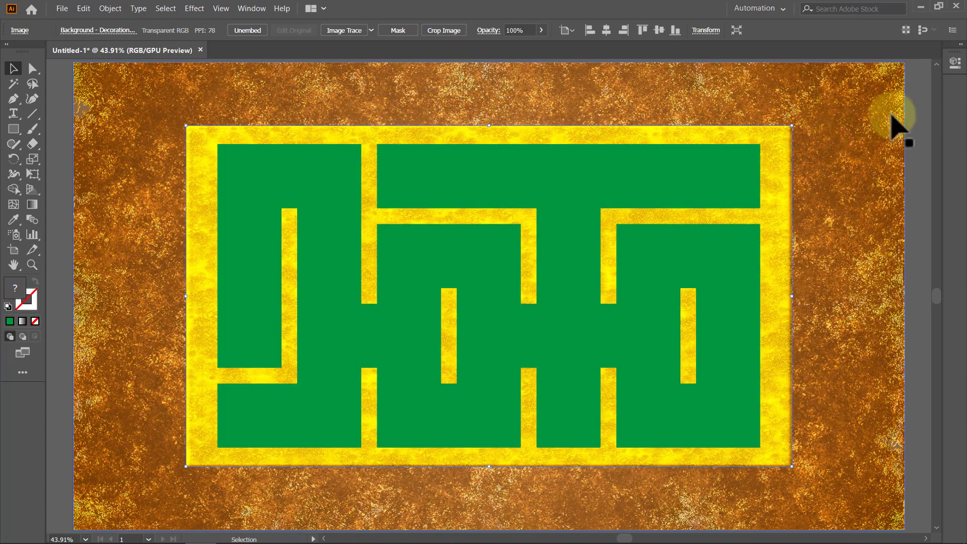
pyautogui.click(915, 113)
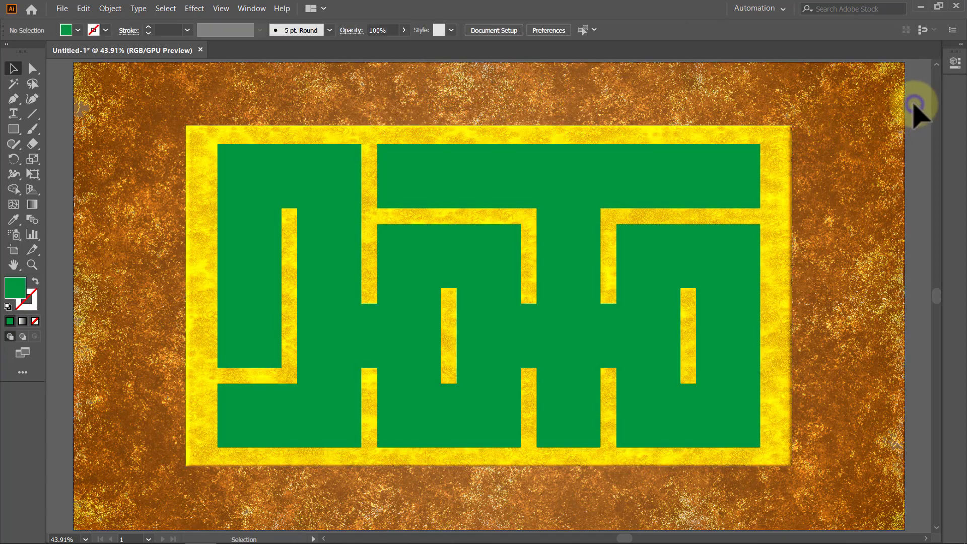
pyautogui.click(736, 182)
pyautogui.keyDown('shift'); pyautogui.click(778, 179); pyautogui.keyUp('shift')
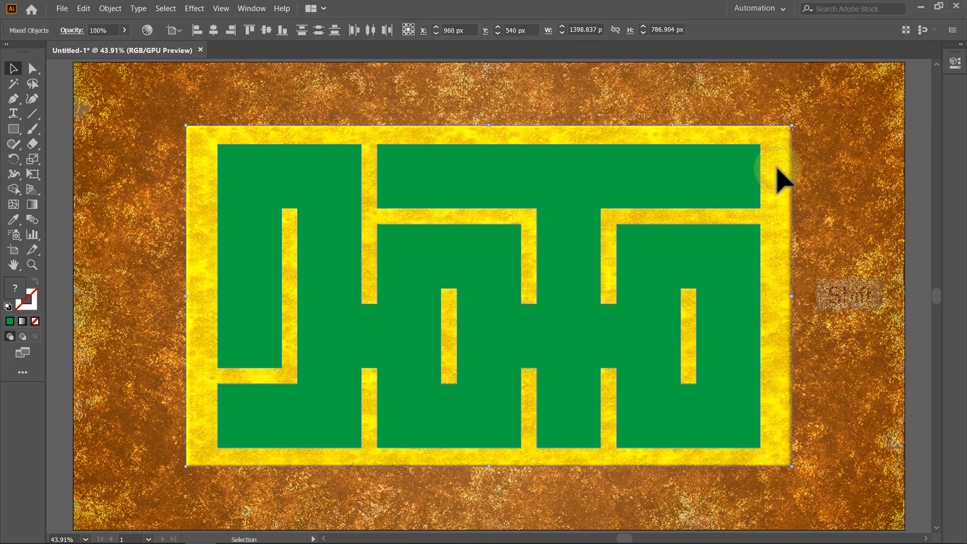
pyautogui.hotkey('ctrl', '7')
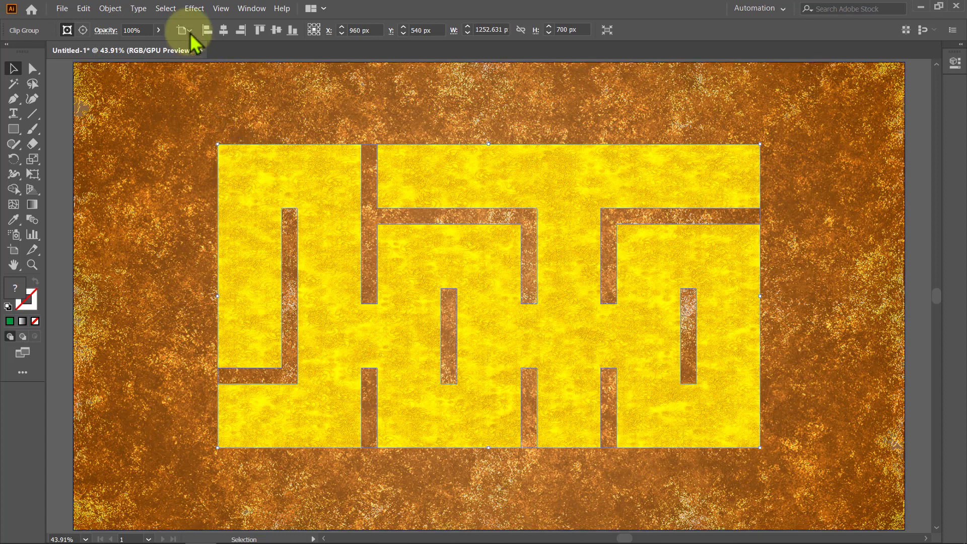
# Apply a Round Corners effect with a 20 px radius to the maze
pyautogui.click(193, 10)
pyautogui.moveTo(226, 170)
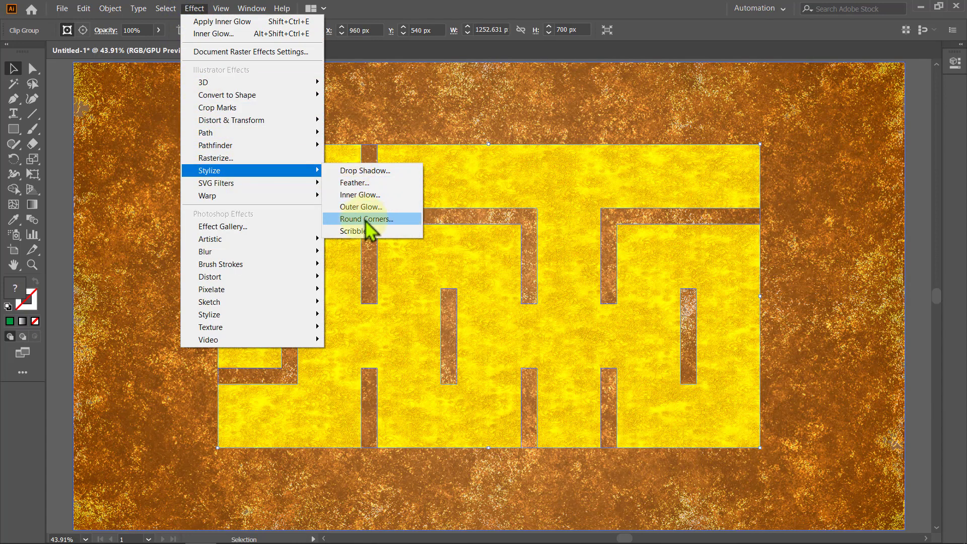
pyautogui.click(366, 219)
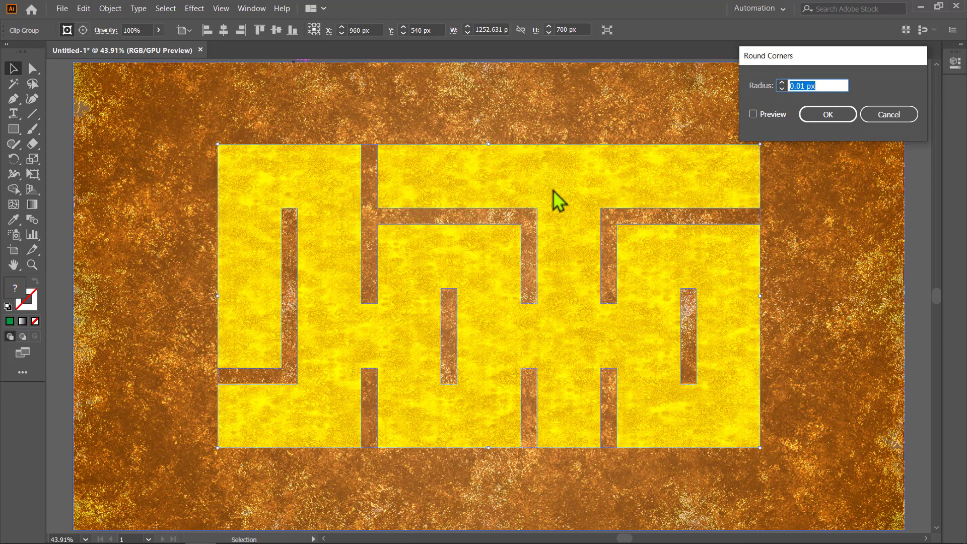
pyautogui.write('20')
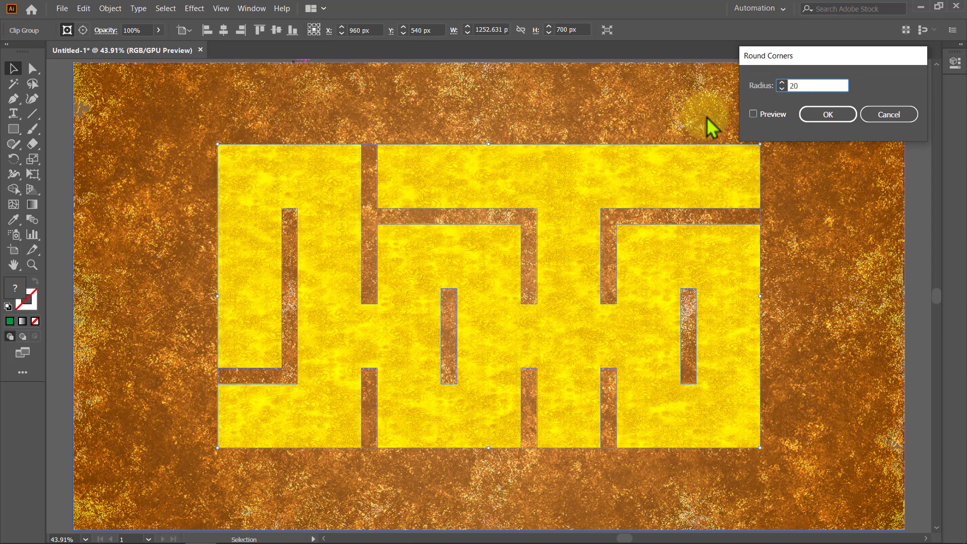
pyautogui.click(766, 114)
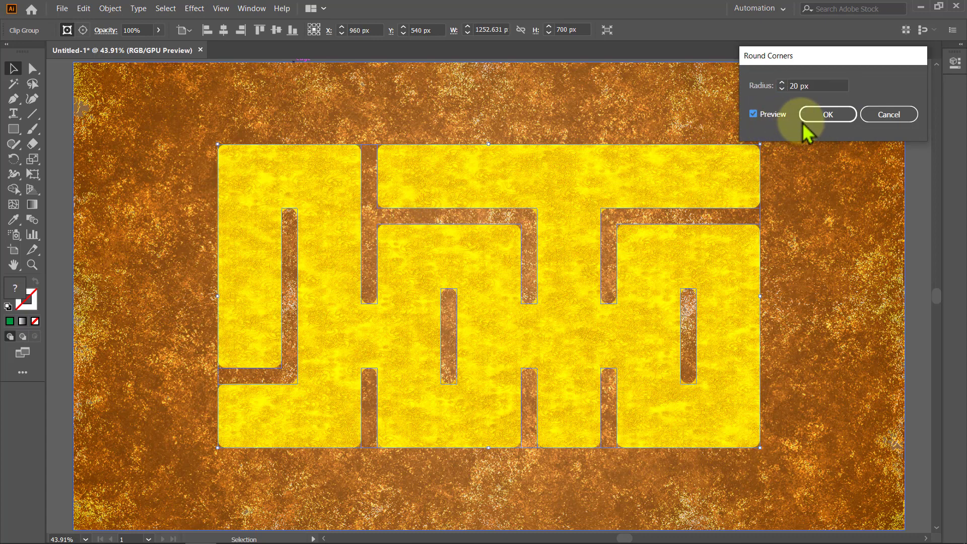
pyautogui.click(817, 117)
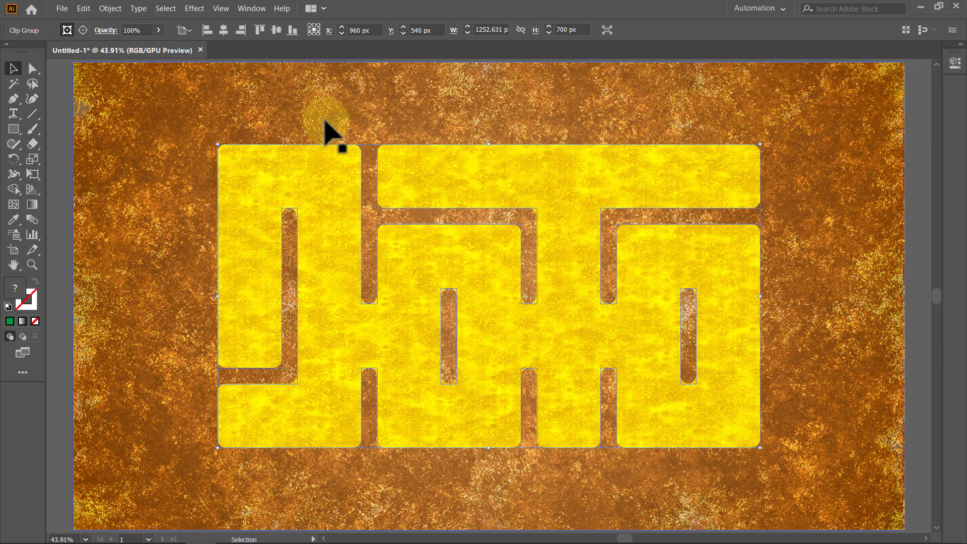
pyautogui.click(195, 9)
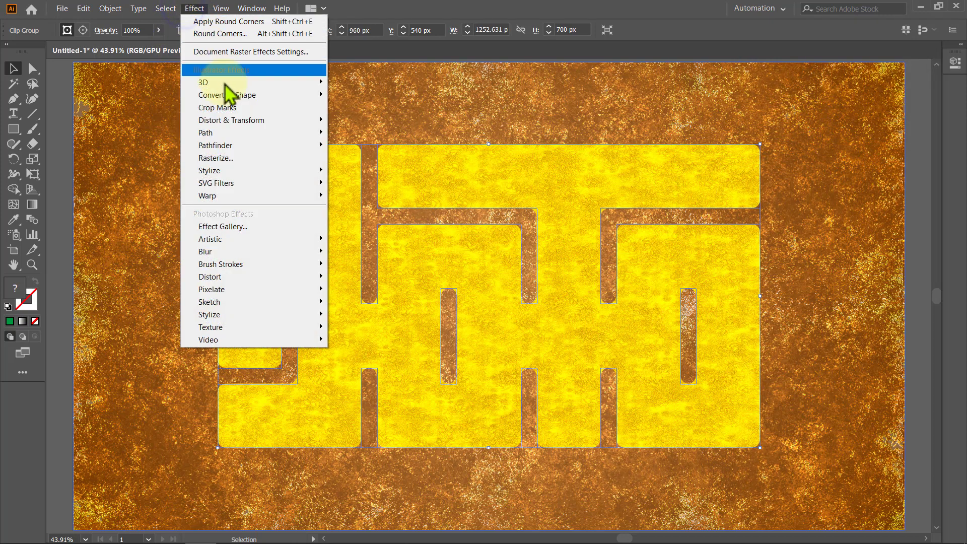
pyautogui.moveTo(227, 170)
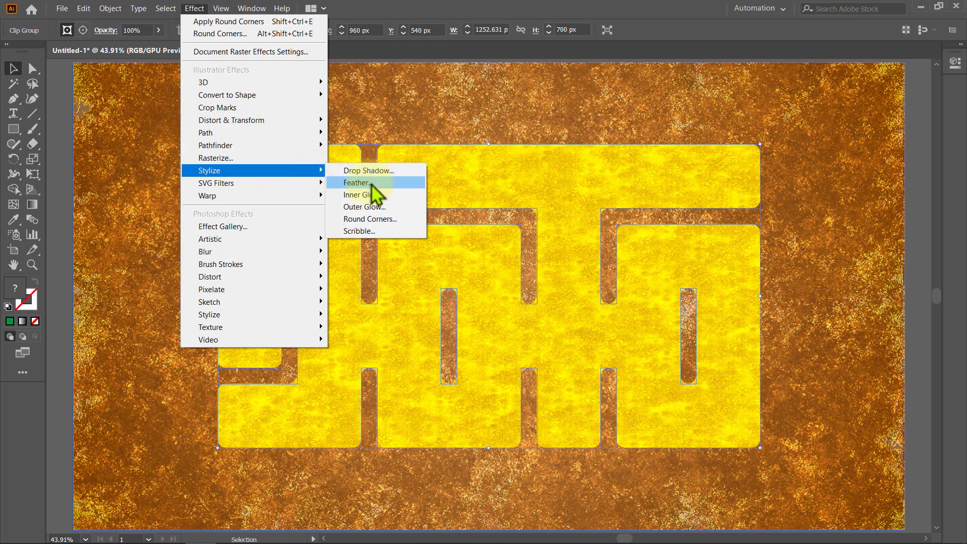
# Start an Inner Glow on the maze with white (RGB 255, 255, 255) as the glow colour
pyautogui.click(371, 195)
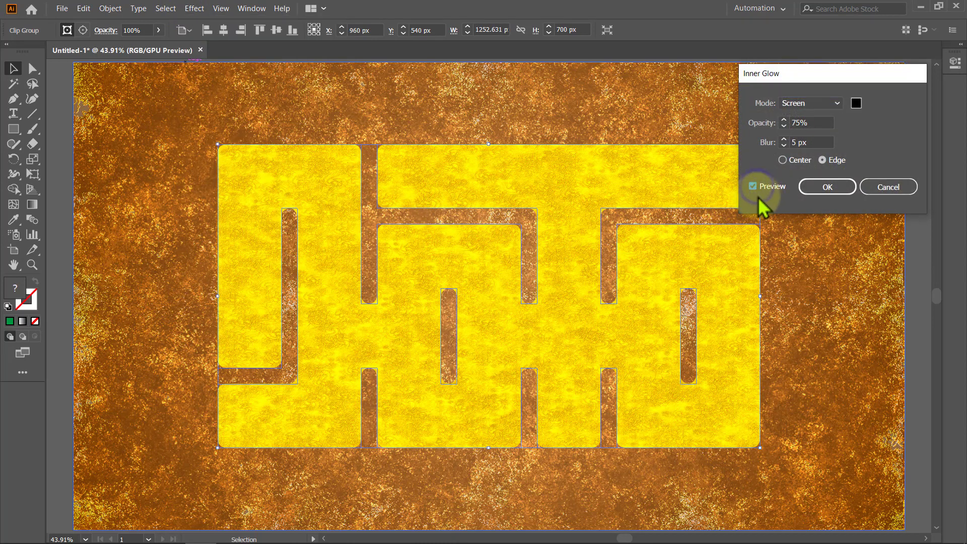
pyautogui.click(857, 103)
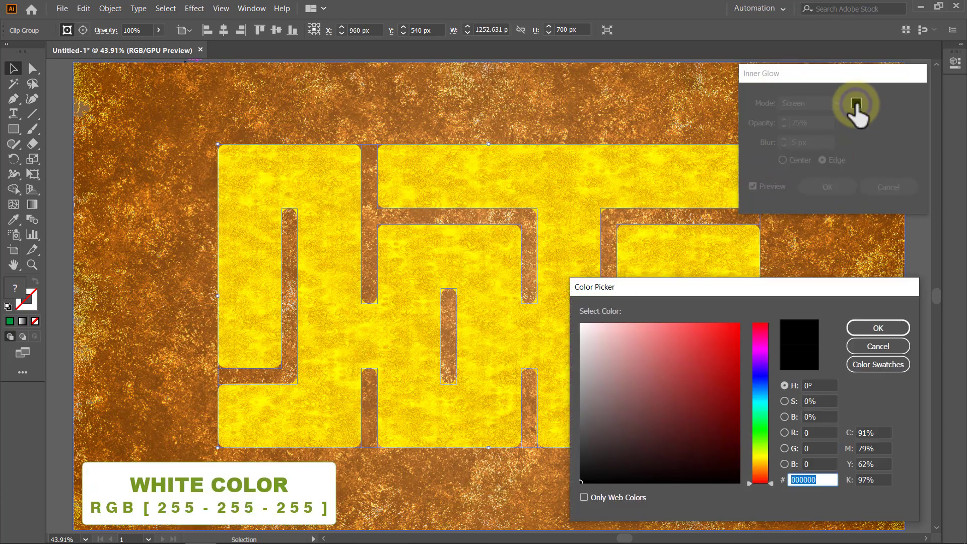
pyautogui.click(819, 432)
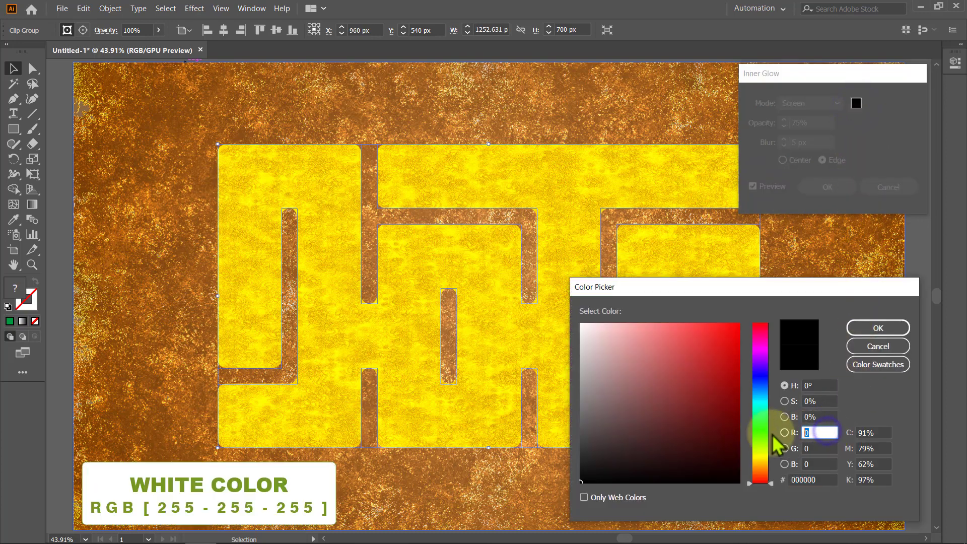
pyautogui.write('255')
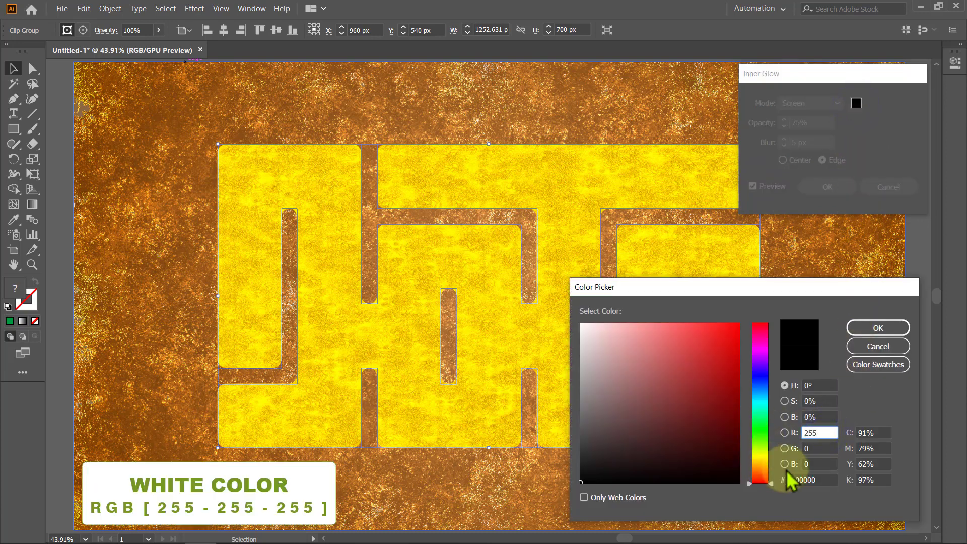
pyautogui.click(819, 448)
pyautogui.write('255')
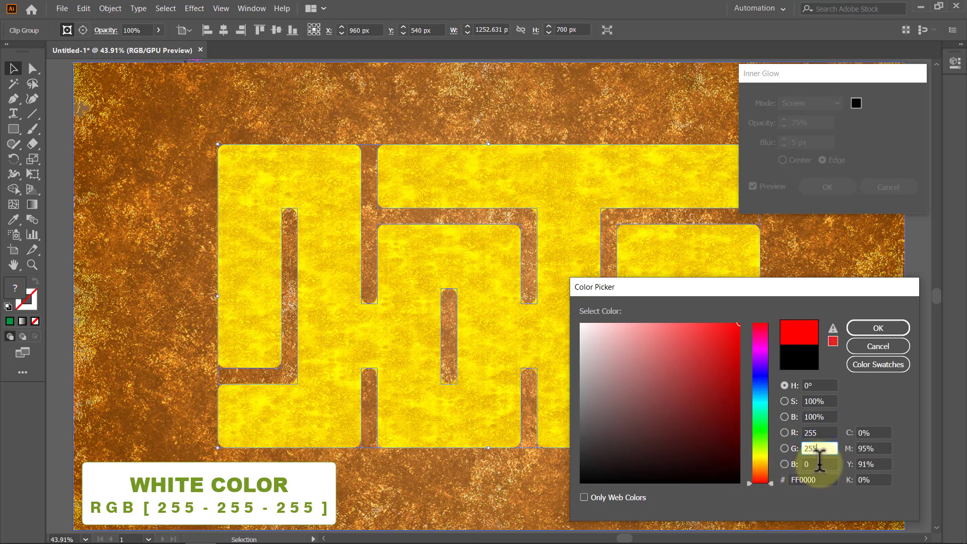
pyautogui.click(816, 464)
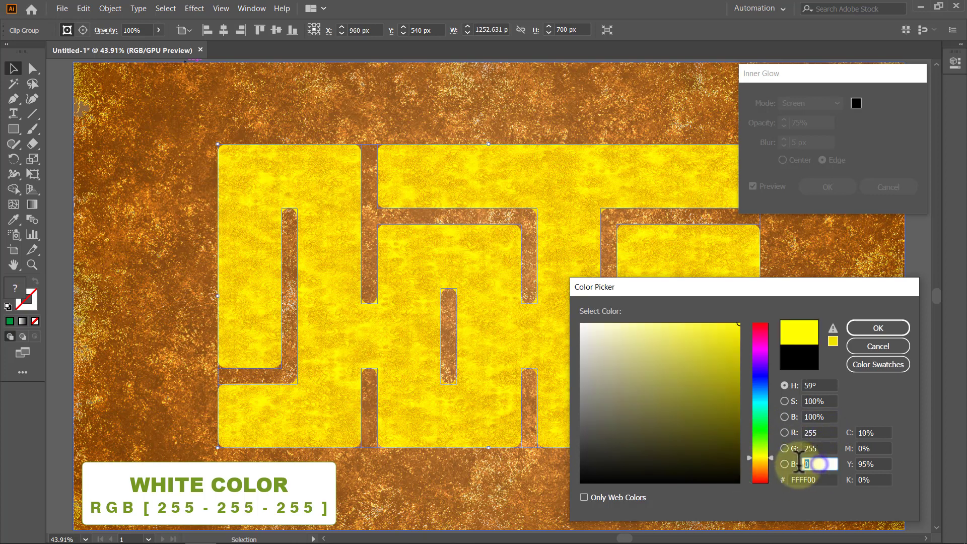
pyautogui.write('255')
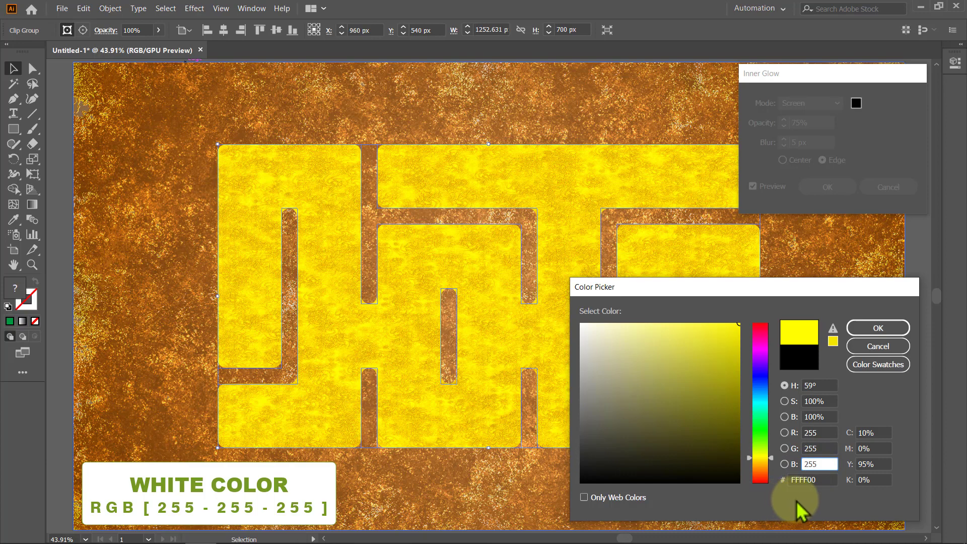
pyautogui.click(876, 328)
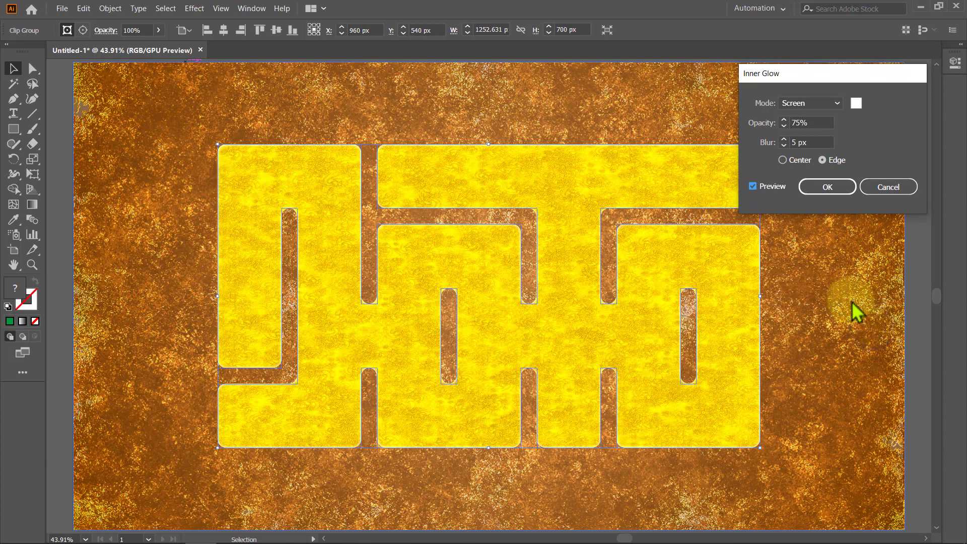
# Set the inner glow to Normal mode with a 40 px blur and apply it
pyautogui.click(836, 104)
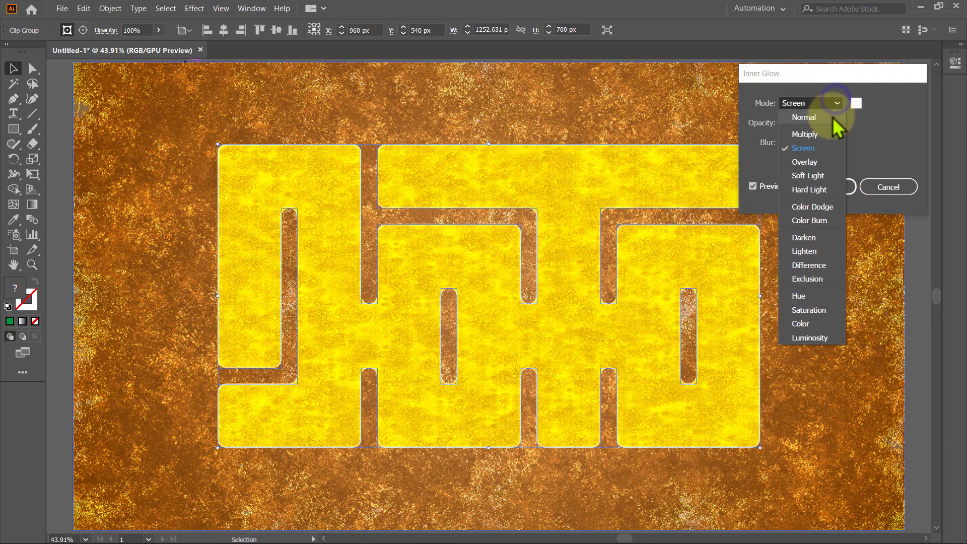
pyautogui.click(832, 119)
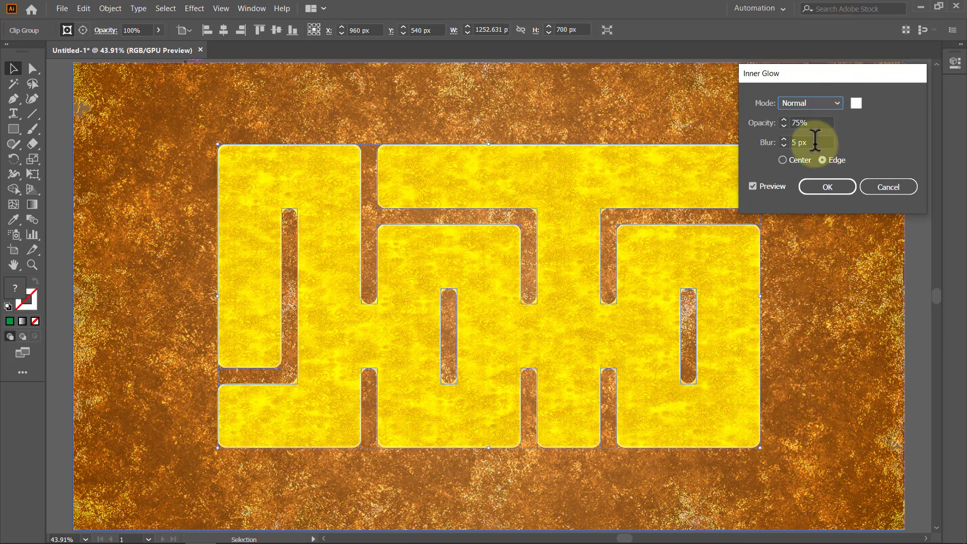
pyautogui.doubleClick(800, 143)
pyautogui.write('40')
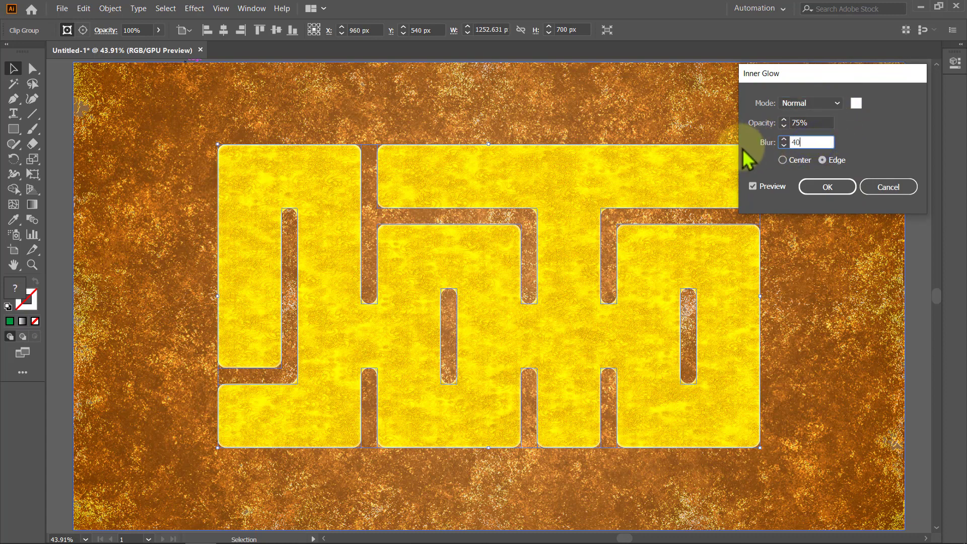
pyautogui.click(828, 122)
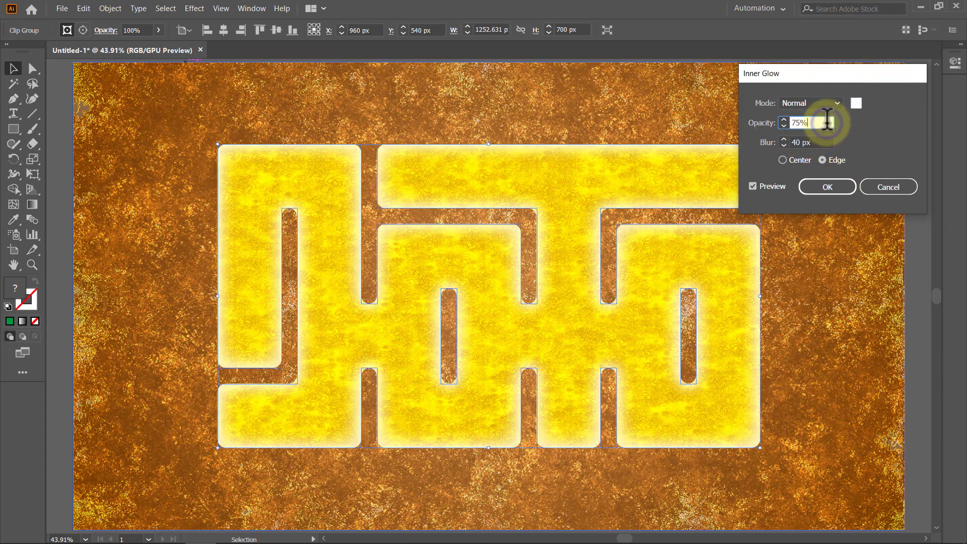
pyautogui.click(828, 187)
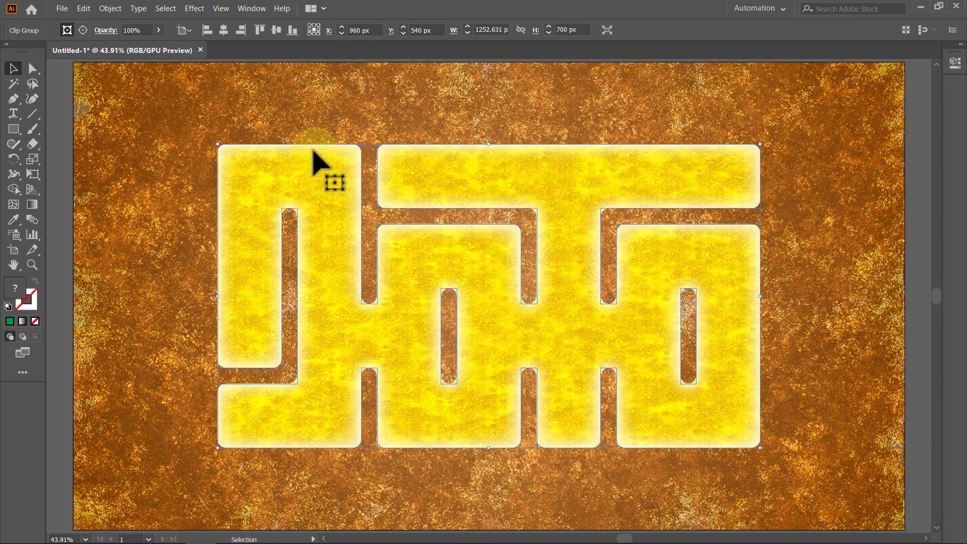
# Start a Drop Shadow on the maze with a dark red colour (red 102)
pyautogui.click(195, 9)
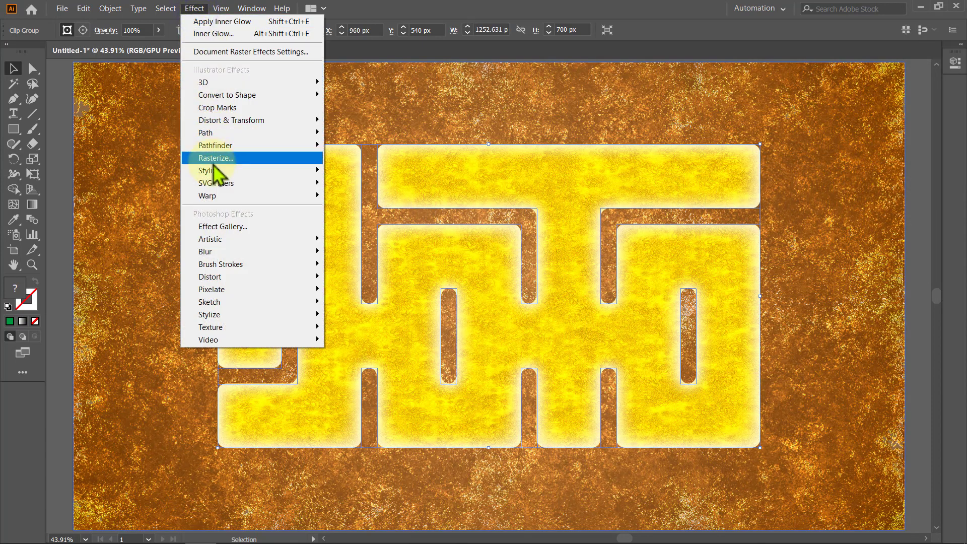
pyautogui.moveTo(207, 171)
pyautogui.click(336, 172)
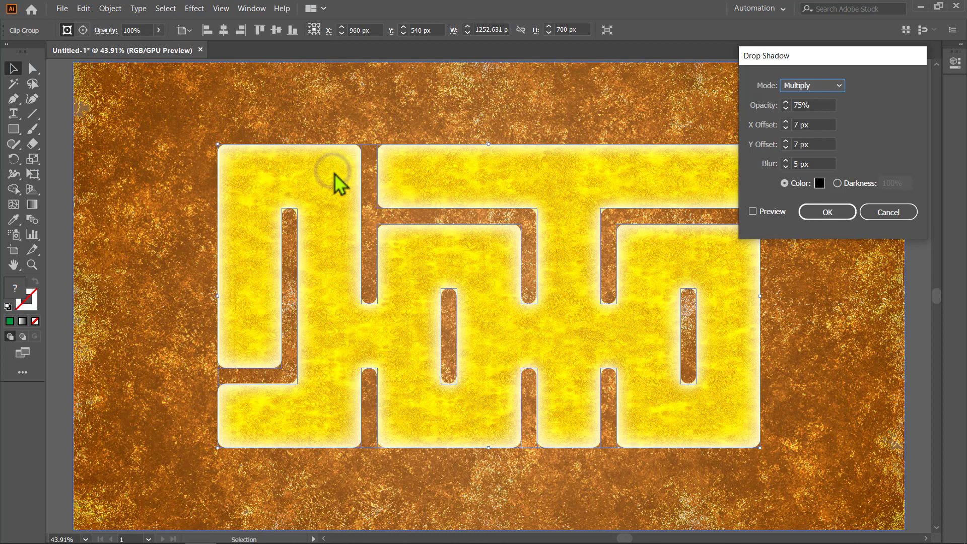
pyautogui.click(776, 218)
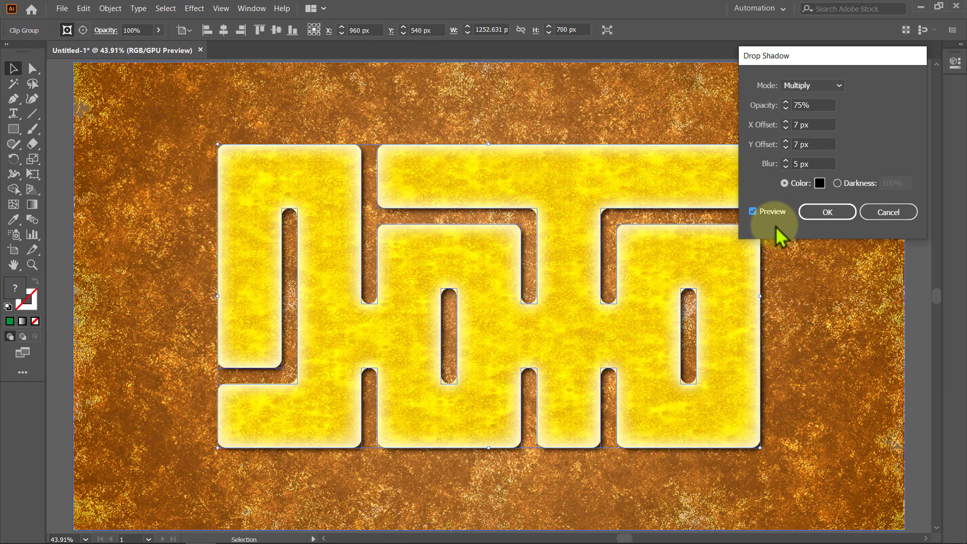
pyautogui.click(820, 183)
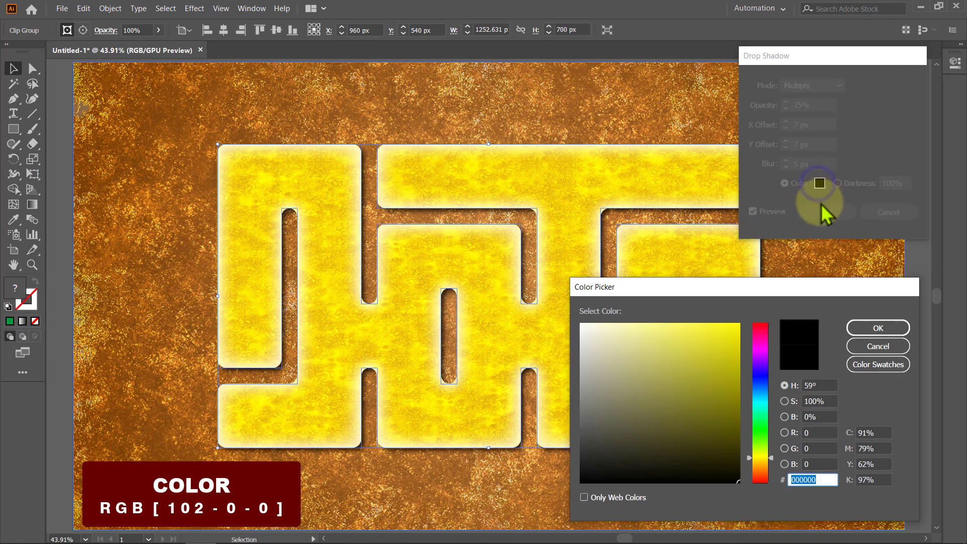
pyautogui.click(820, 432)
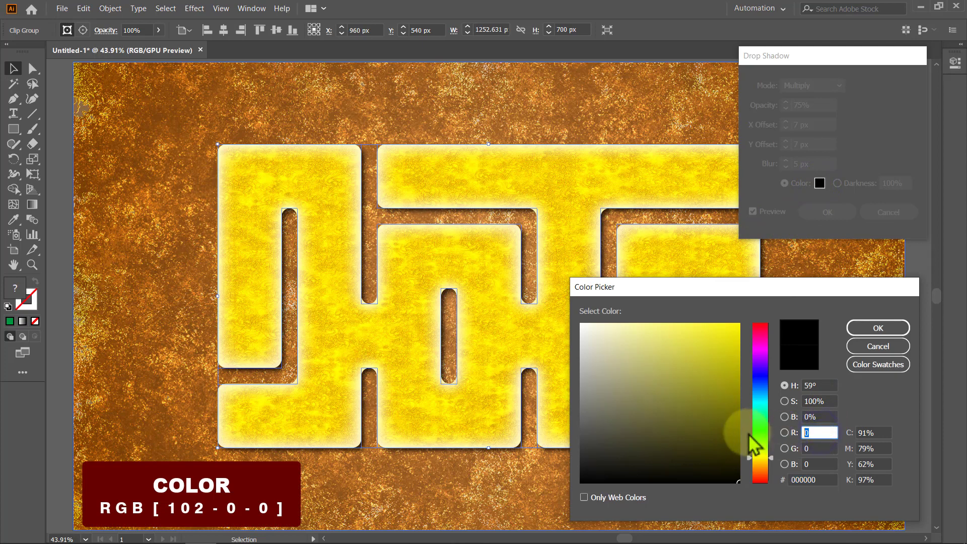
pyautogui.write('102')
pyautogui.click(819, 448)
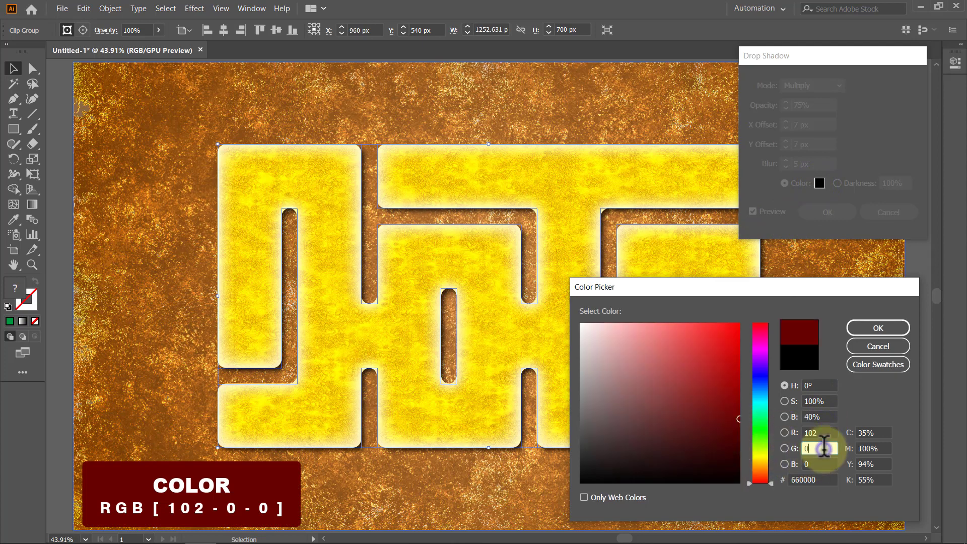
pyautogui.click(879, 329)
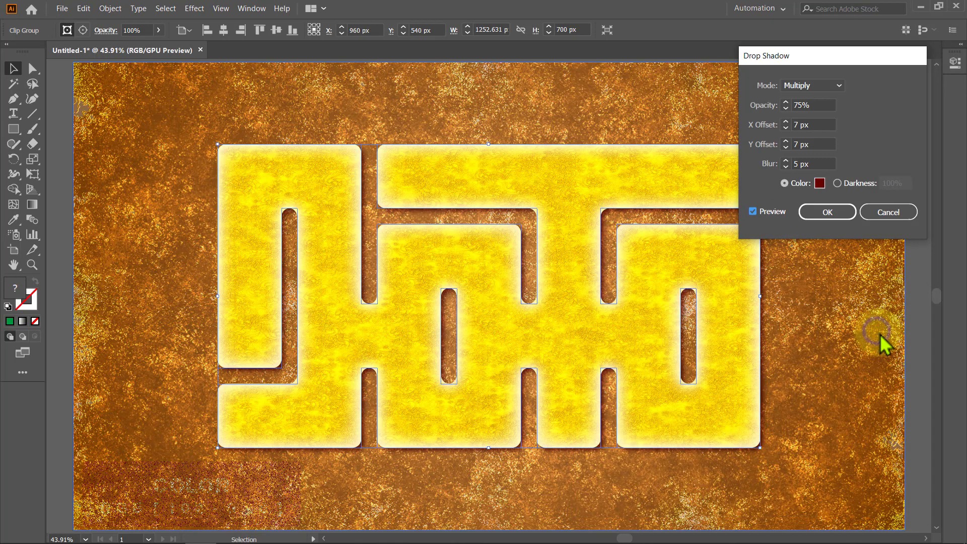
# Set the shadow's X and Y offsets to 20 px and blur to 7, and apply it
pyautogui.doubleClick(814, 125)
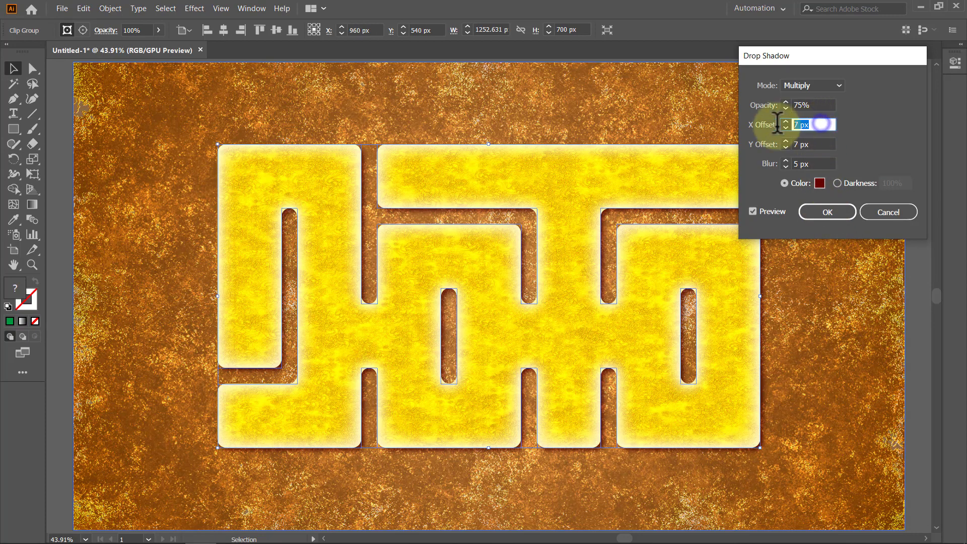
pyautogui.write('20')
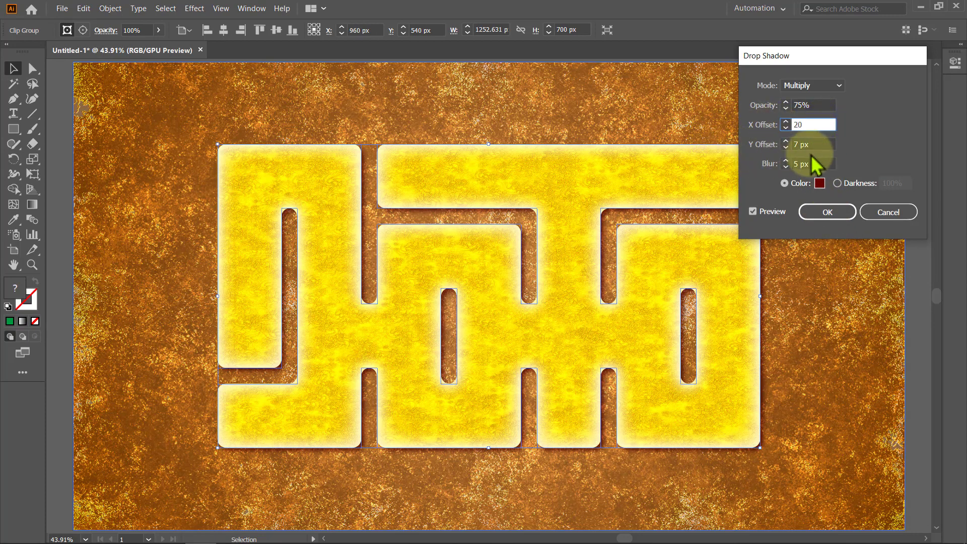
pyautogui.doubleClick(823, 145)
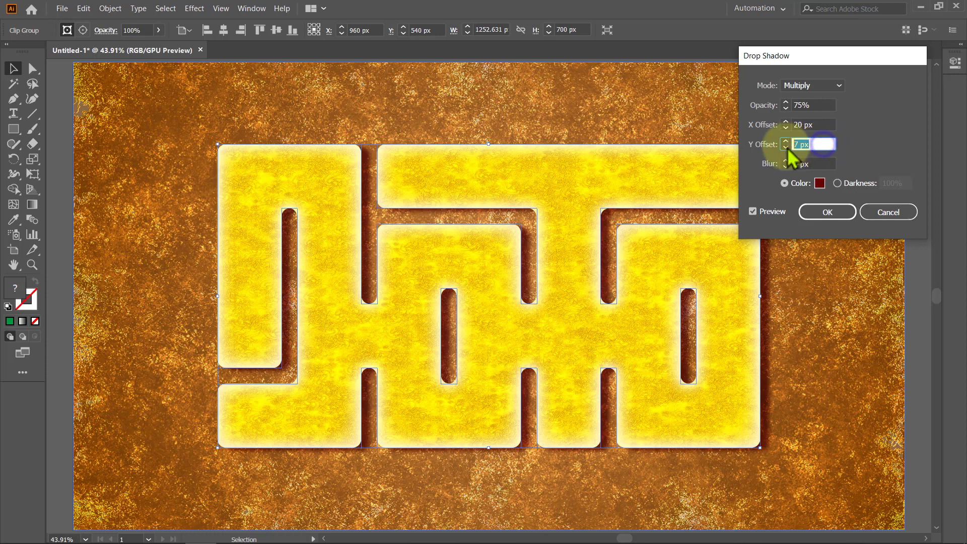
pyautogui.write('20')
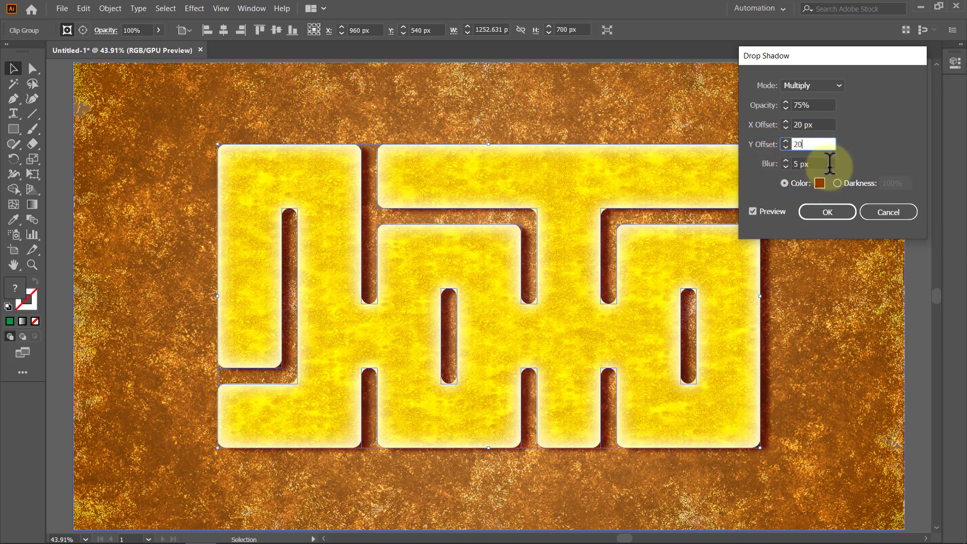
pyautogui.doubleClick(830, 164)
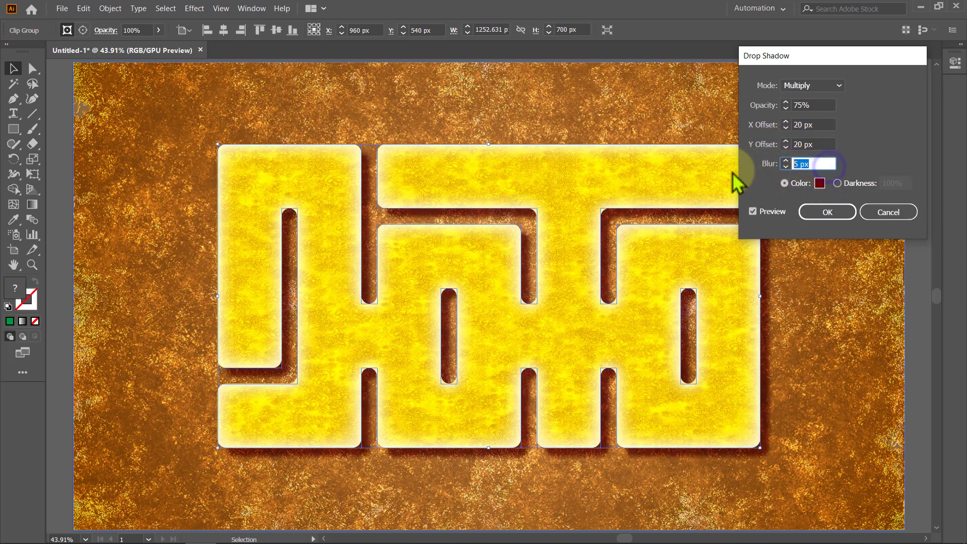
pyautogui.write('7')
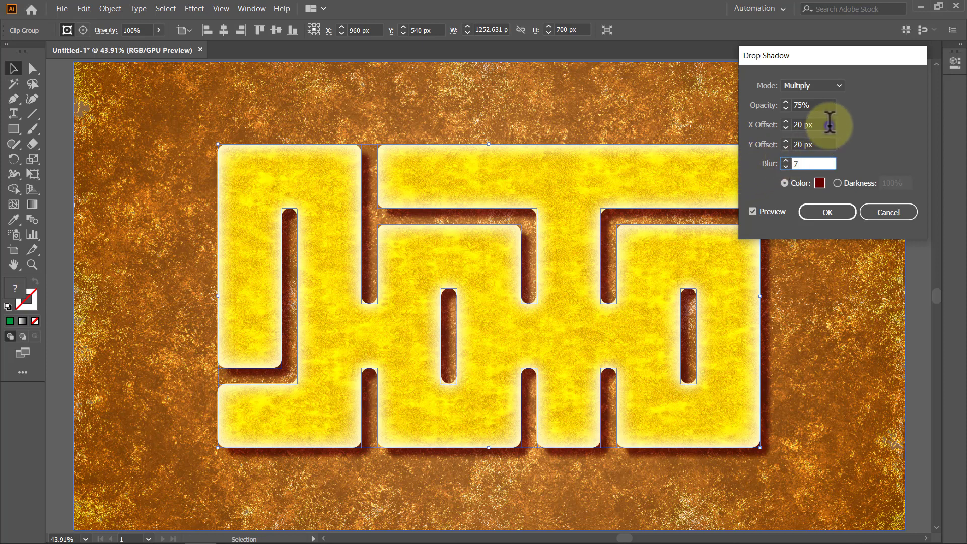
pyautogui.click(831, 213)
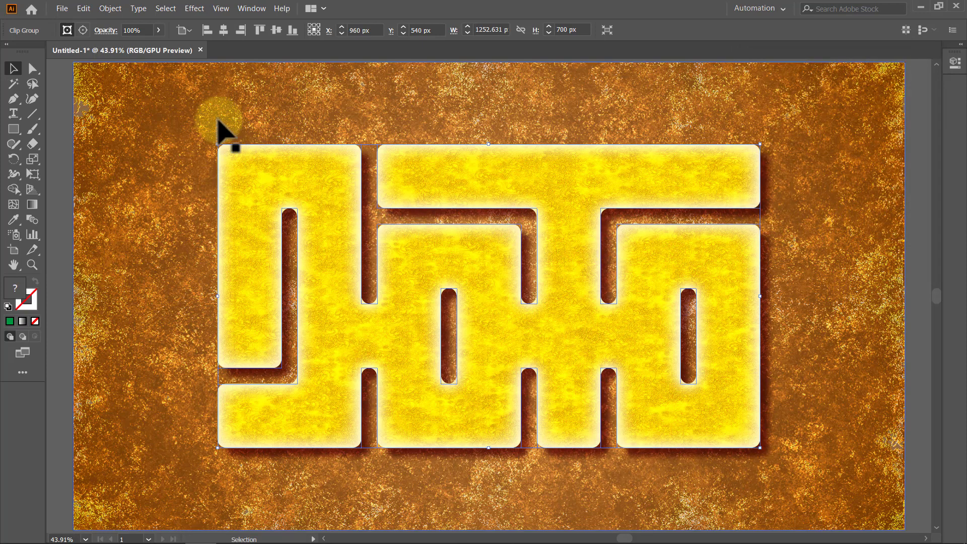
# Apply a horizontal Squeeze warp with 35% bend to the maze, then deselect
pyautogui.click(193, 8)
pyautogui.moveTo(227, 196)
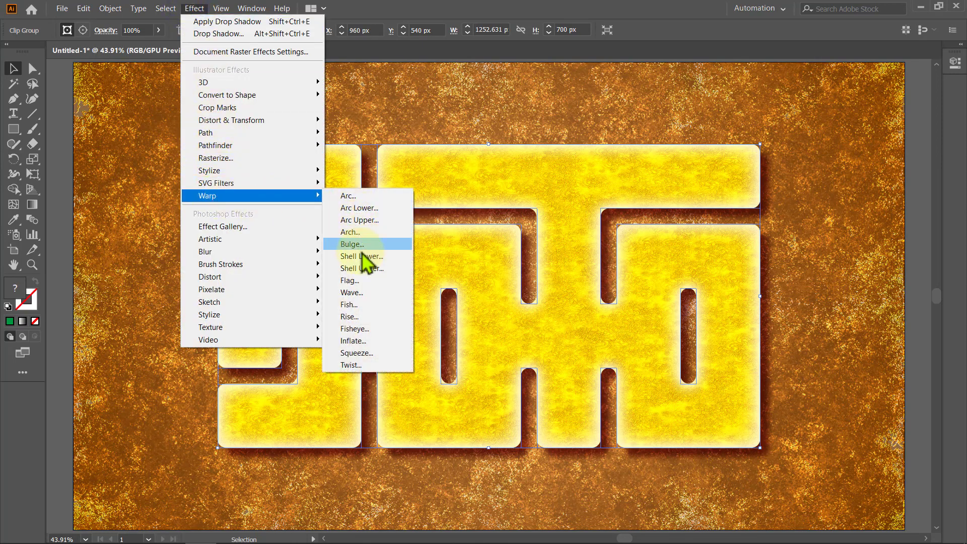
pyautogui.click(374, 353)
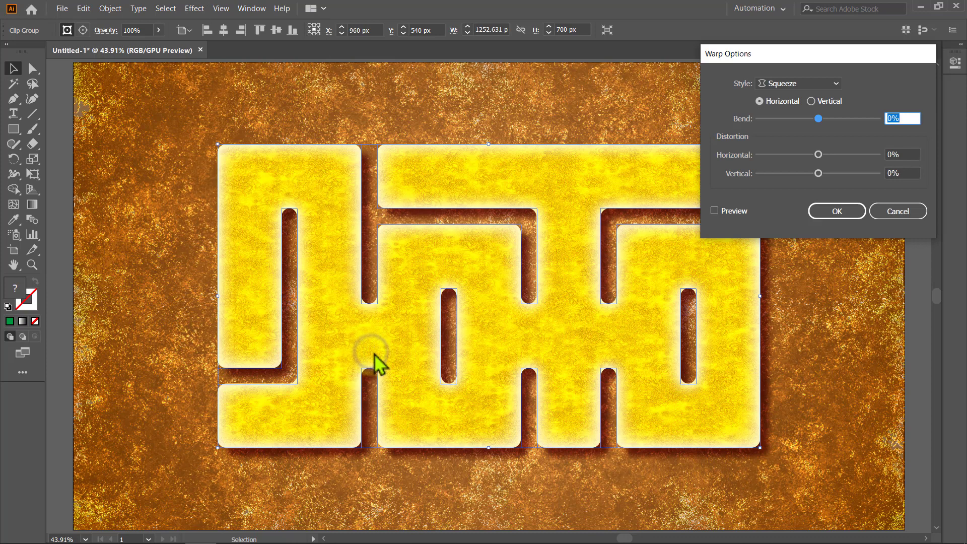
pyautogui.doubleClick(902, 117)
pyautogui.write('35')
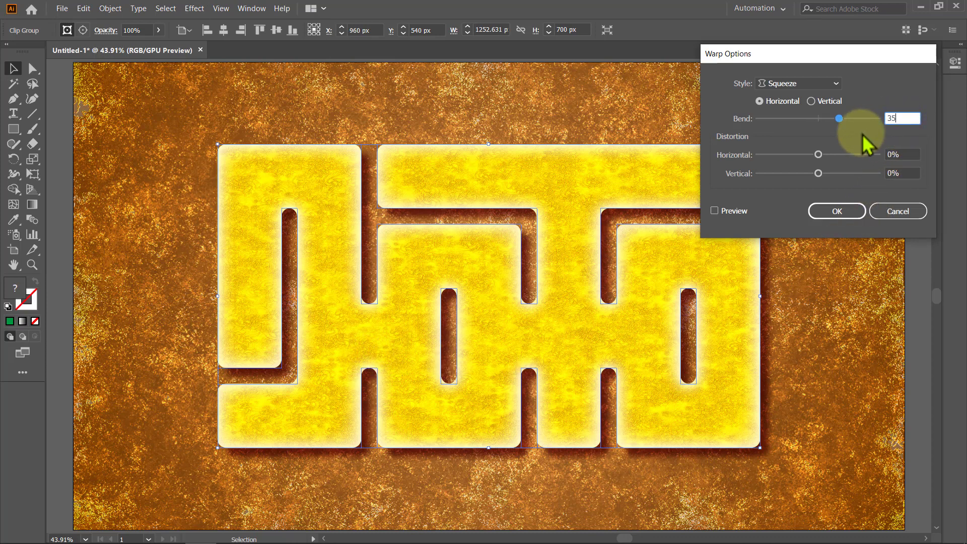
pyautogui.click(726, 212)
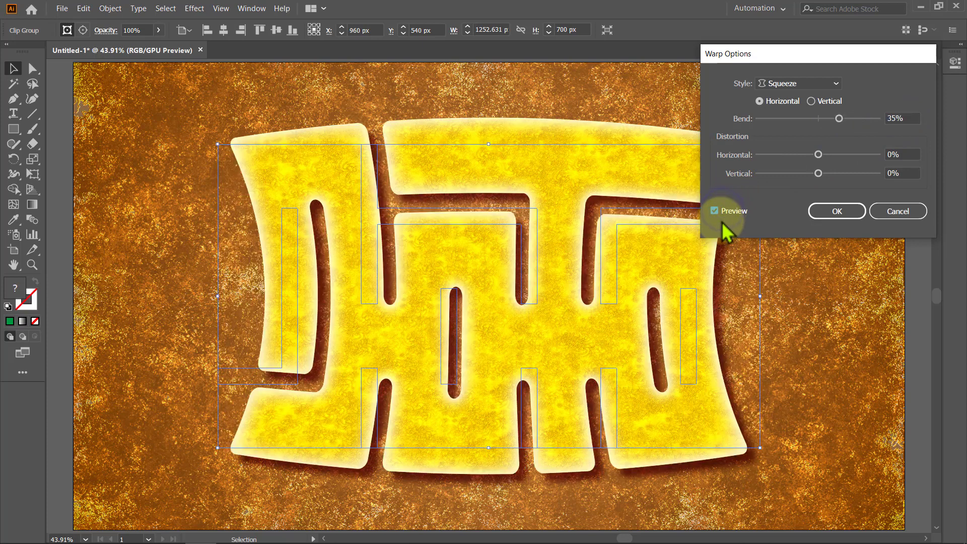
pyautogui.click(851, 214)
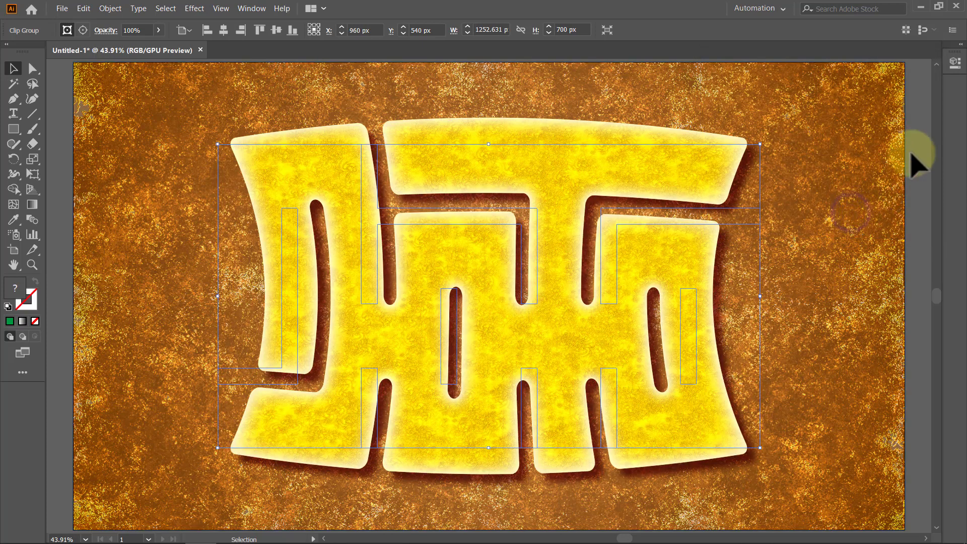
pyautogui.click(913, 146)
# Add a white Inner Glow at 50% opacity to the orange background image, then deselect
pyautogui.click(896, 139)
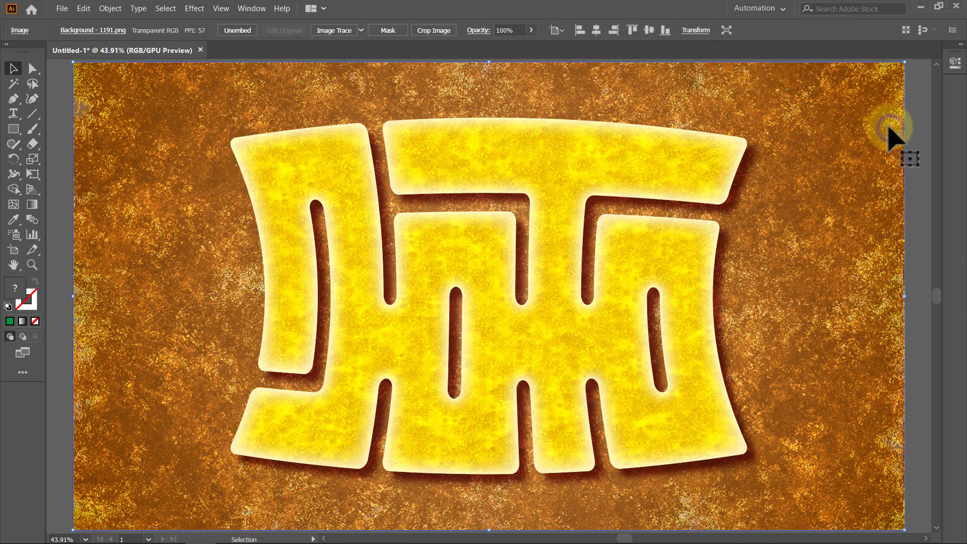
pyautogui.click(195, 8)
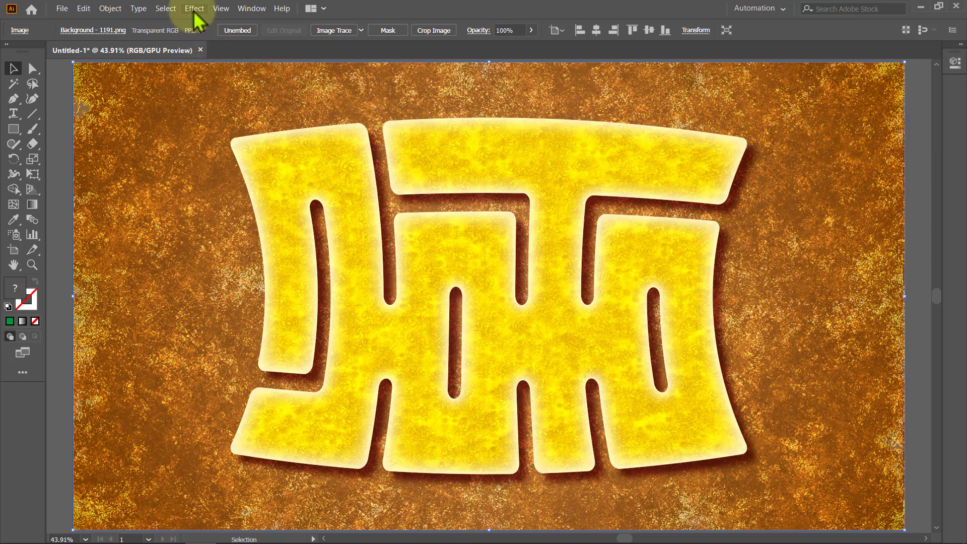
pyautogui.moveTo(210, 171)
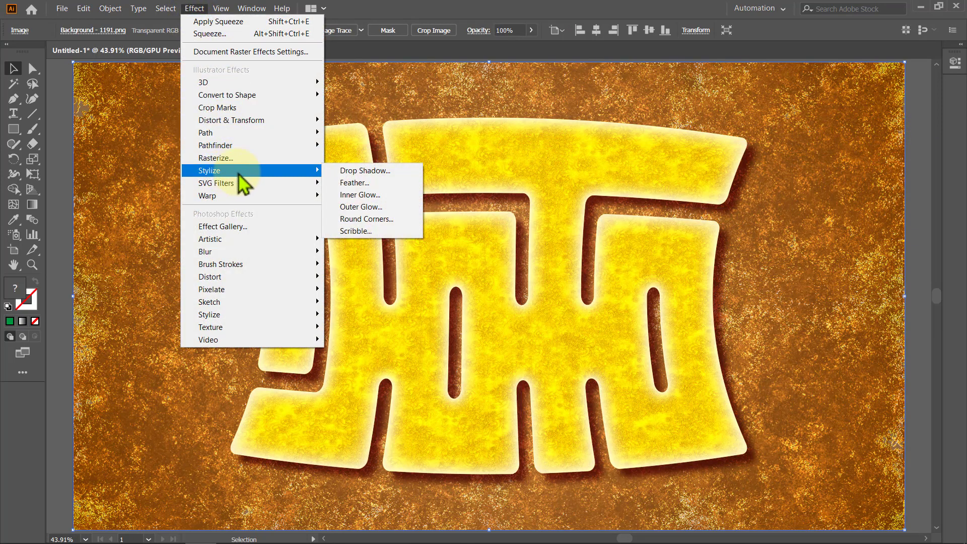
pyautogui.click(364, 196)
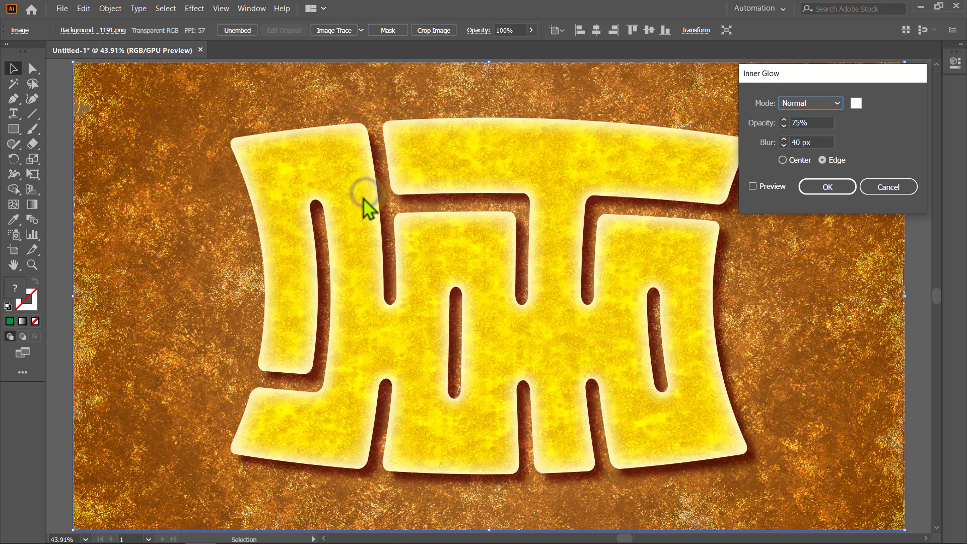
pyautogui.click(753, 186)
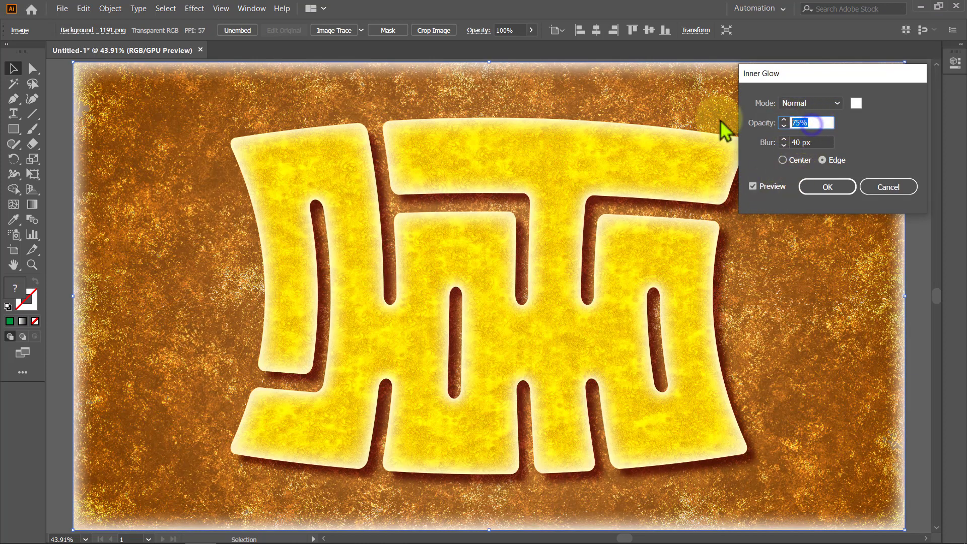
pyautogui.write('50')
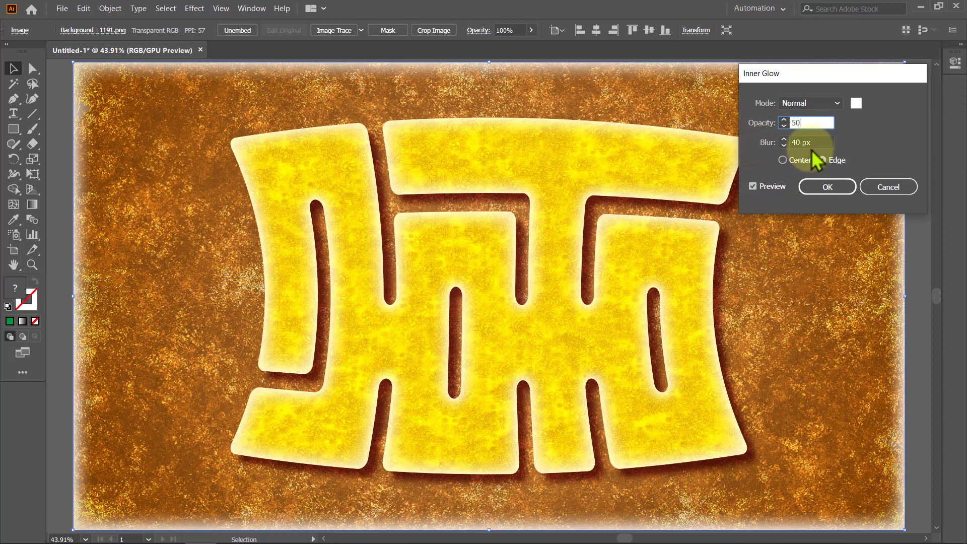
pyautogui.click(825, 141)
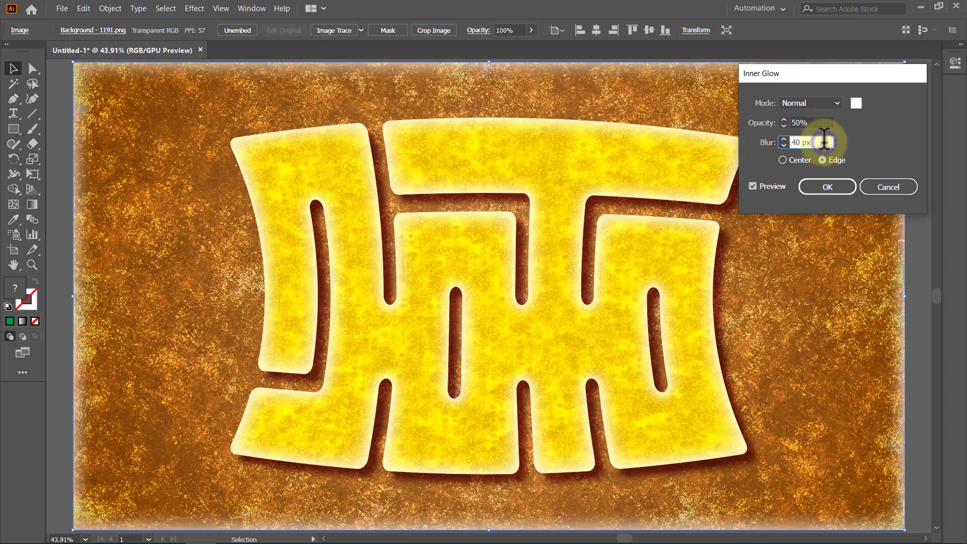
pyautogui.click(813, 189)
pyautogui.click(919, 80)
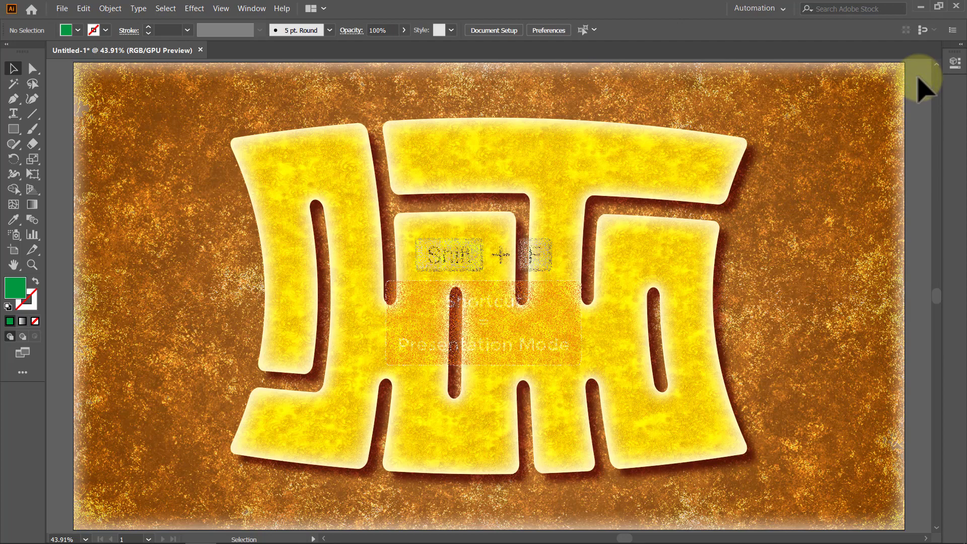
# Switch to Presentation Mode with Shift+F to view the finished maze artwork full screen
pyautogui.hotkey('shift', 'f')
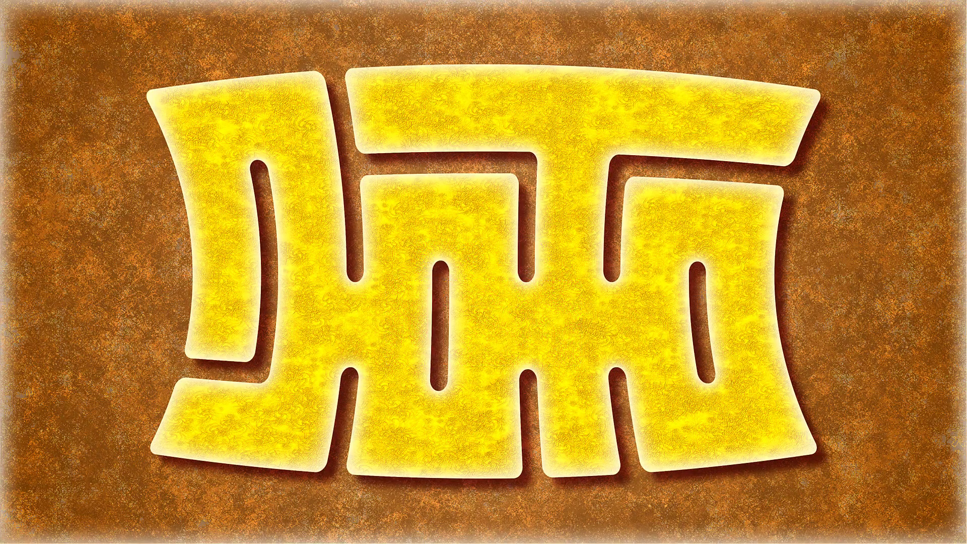